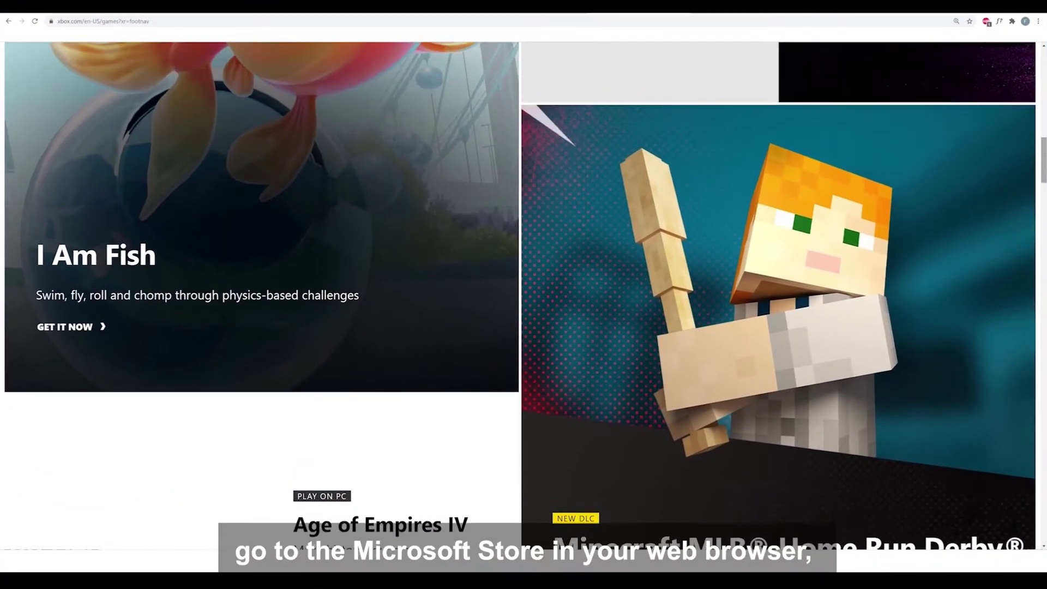
Step: Search the Xbox site for "revolution x" and open the Revolution-X app page
scroll(520, 295, "up", 6)
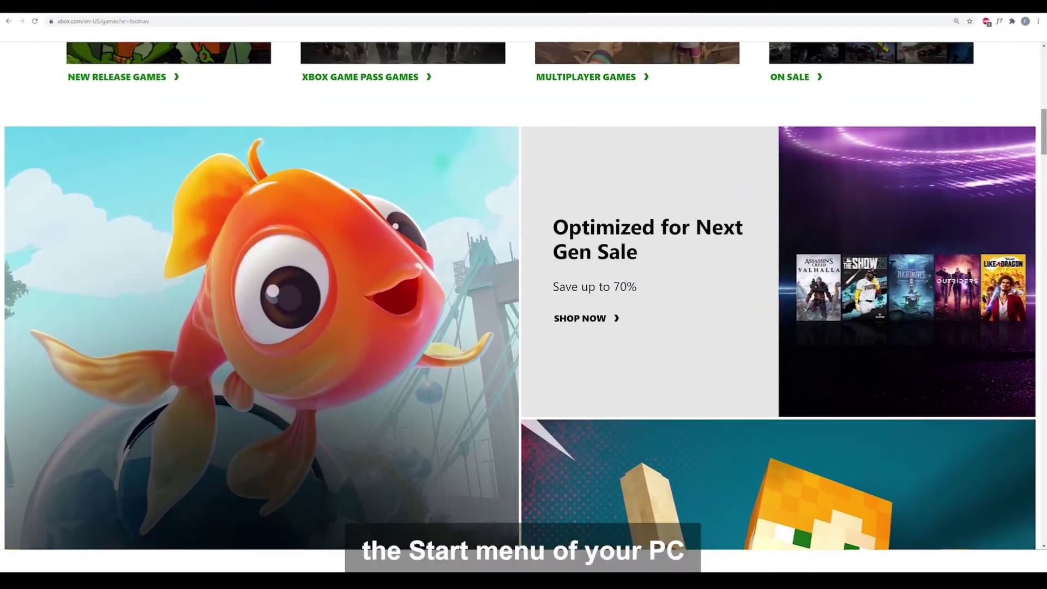
scroll(523, 295, "up", 5)
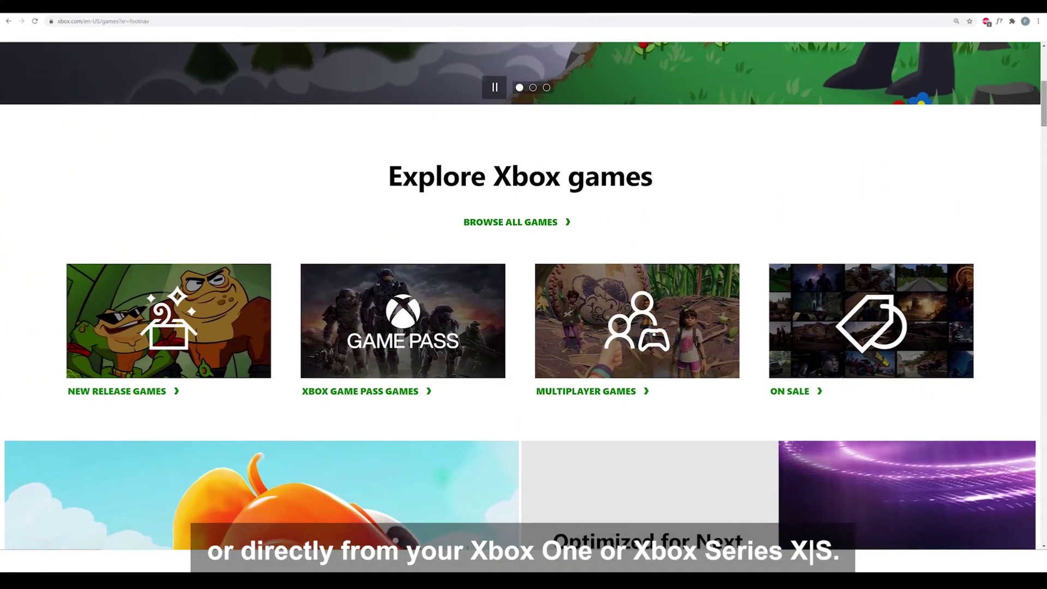
scroll(524, 294, "up", 5)
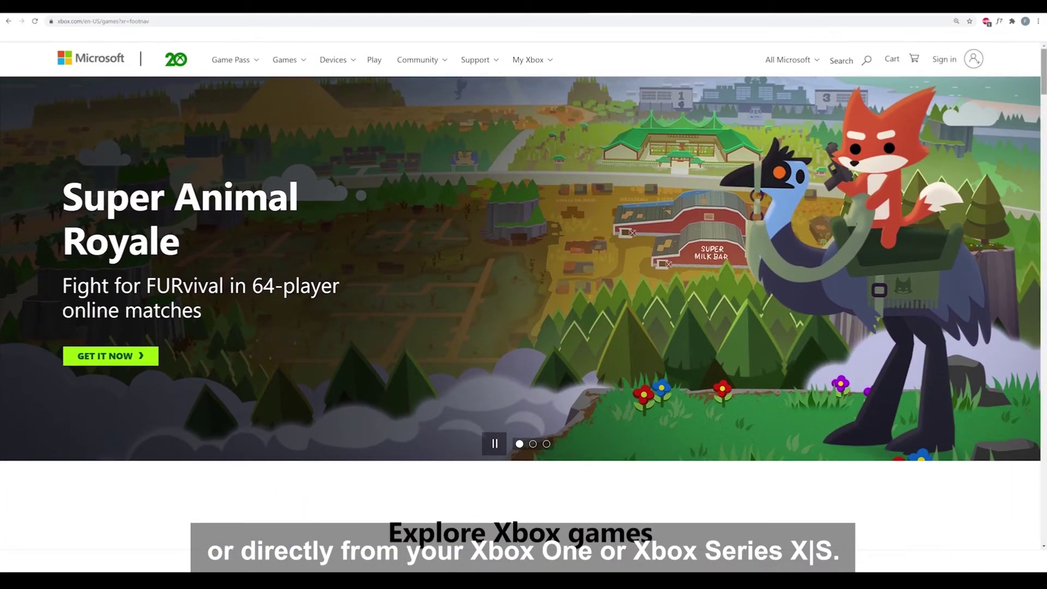
left_click(851, 61)
type("revolu")
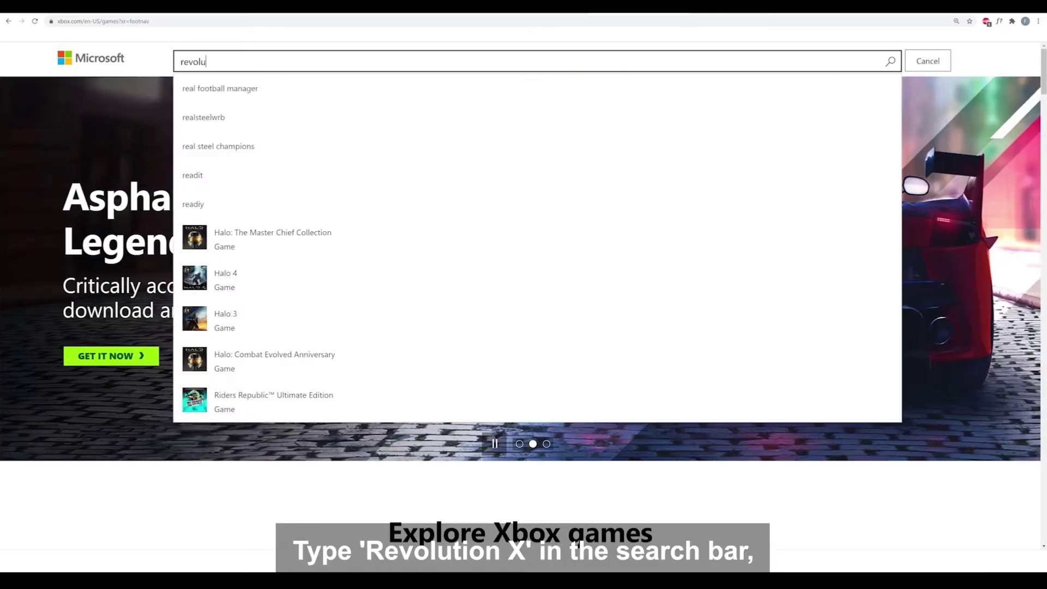
type("tion x")
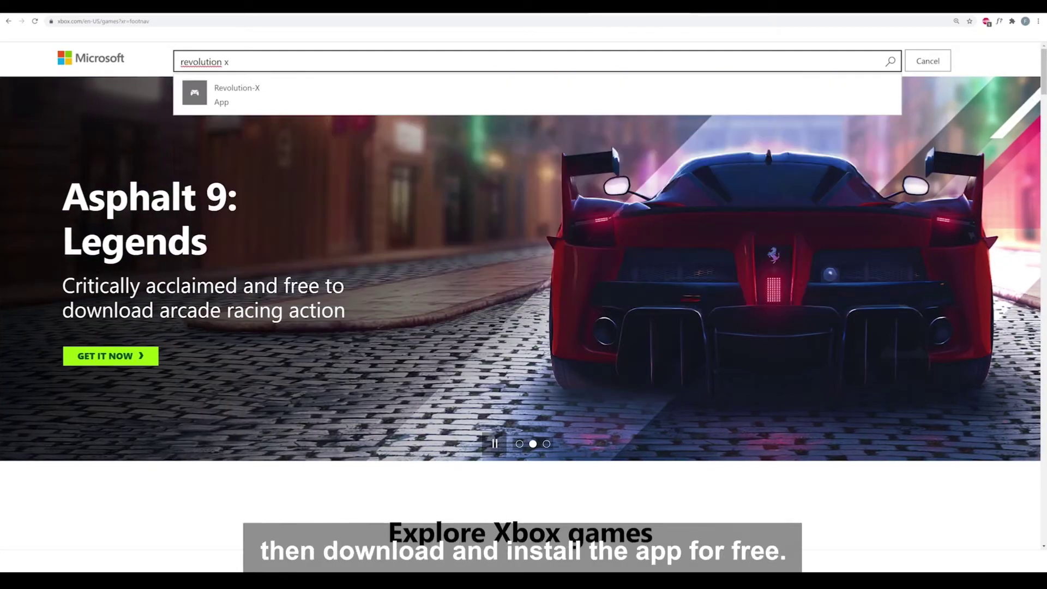
left_click(222, 93)
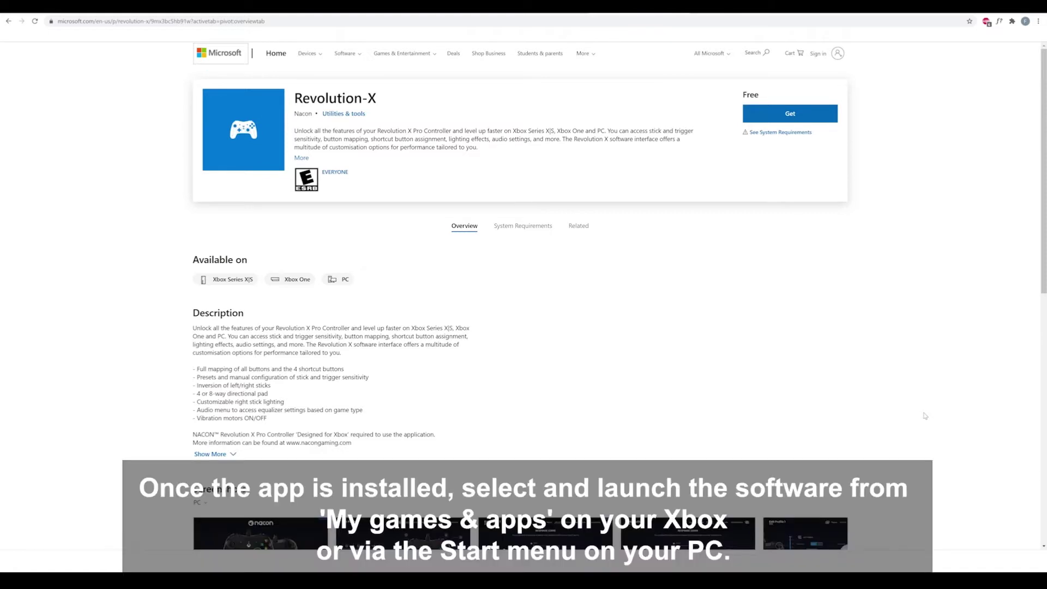
Step: Get the free Revolution-X app through the Microsoft Store
left_click(789, 113)
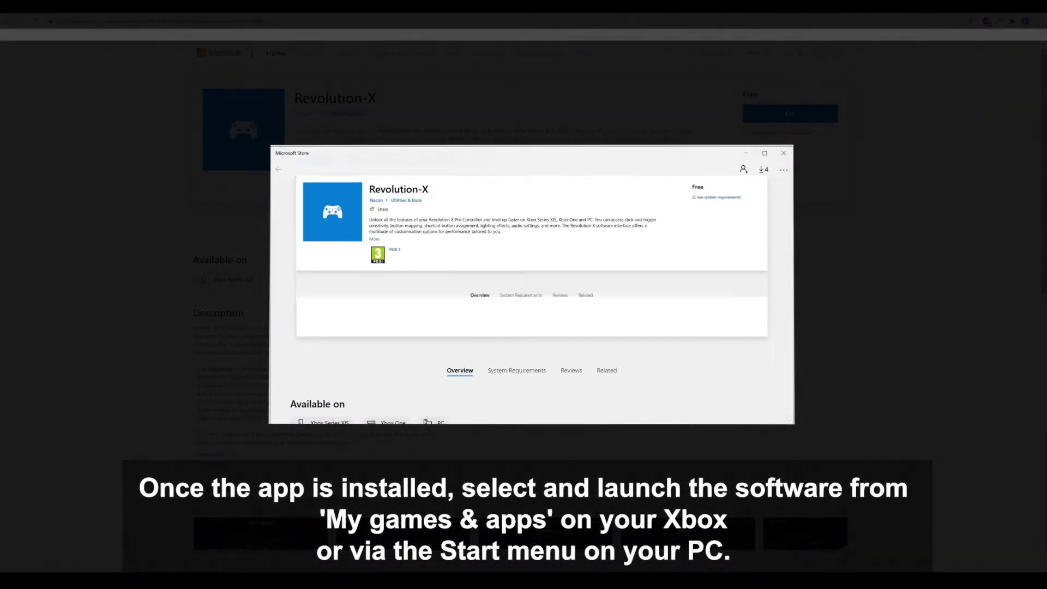
left_click(720, 188)
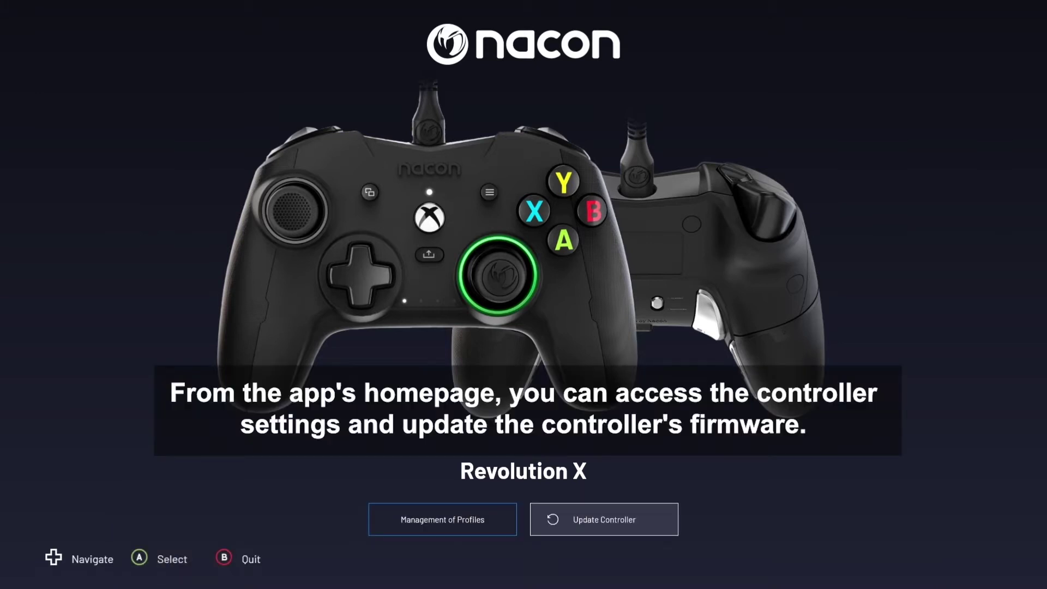
Step: Open Management of Profiles from the Revolution X home page
left_click(604, 518)
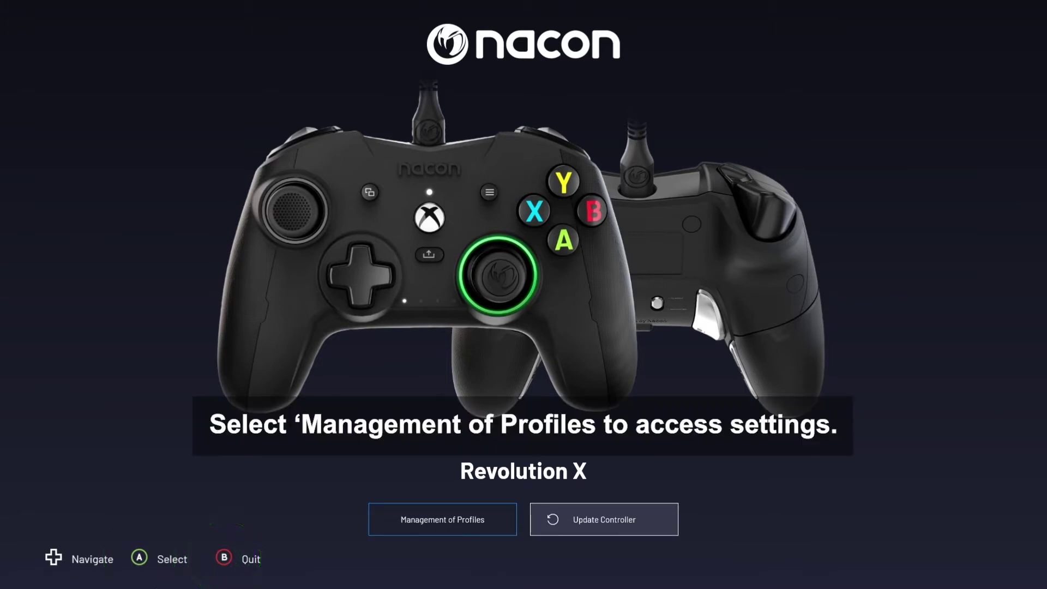
key("Left")
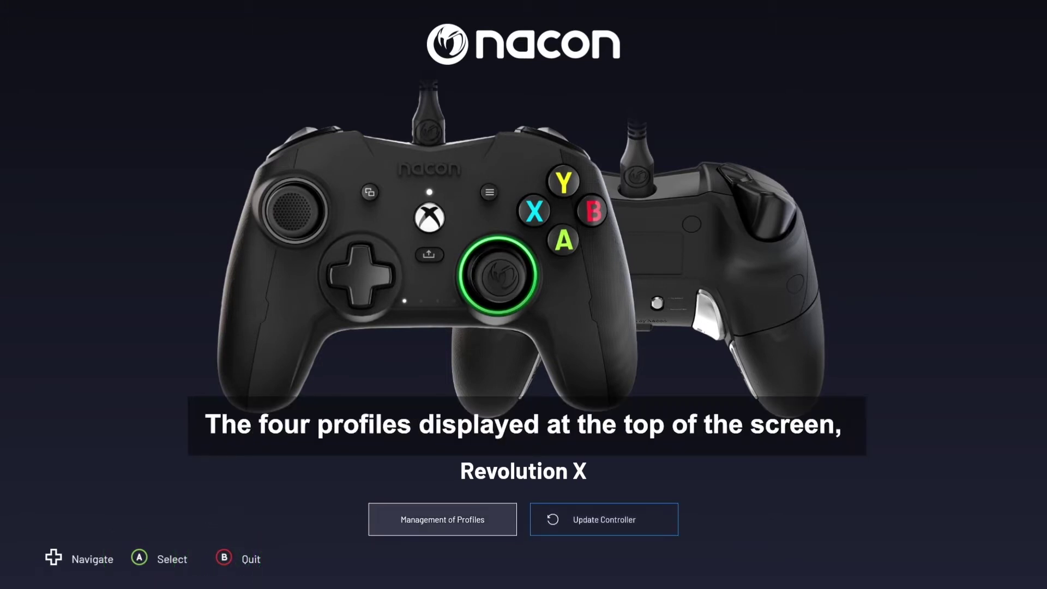
key("Left")
key("Return")
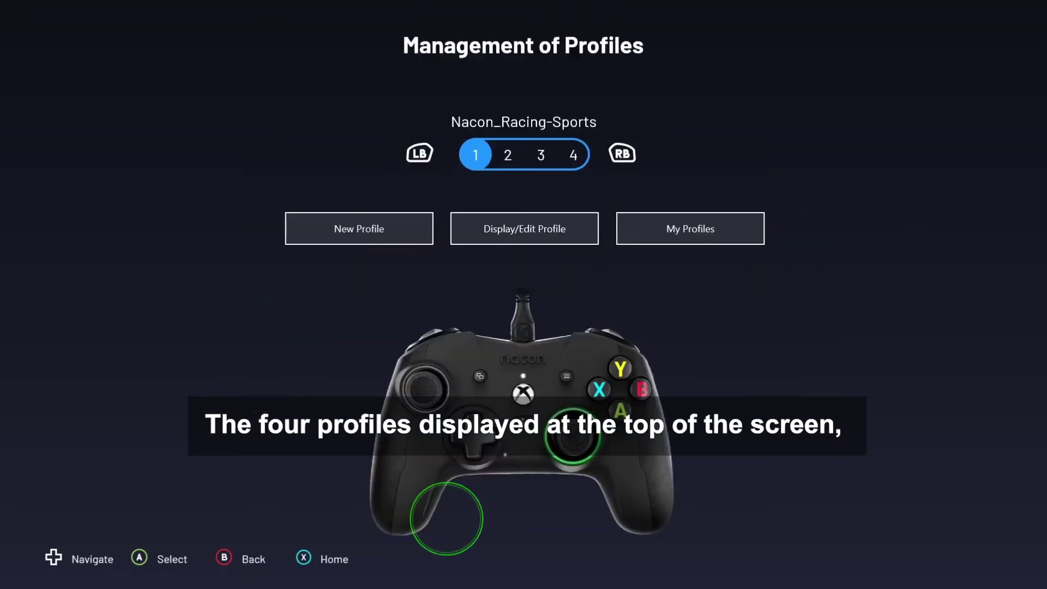
Step: Cycle through the four profile slots stored in the controller and return to slot 1
key("Right")
key("Right")
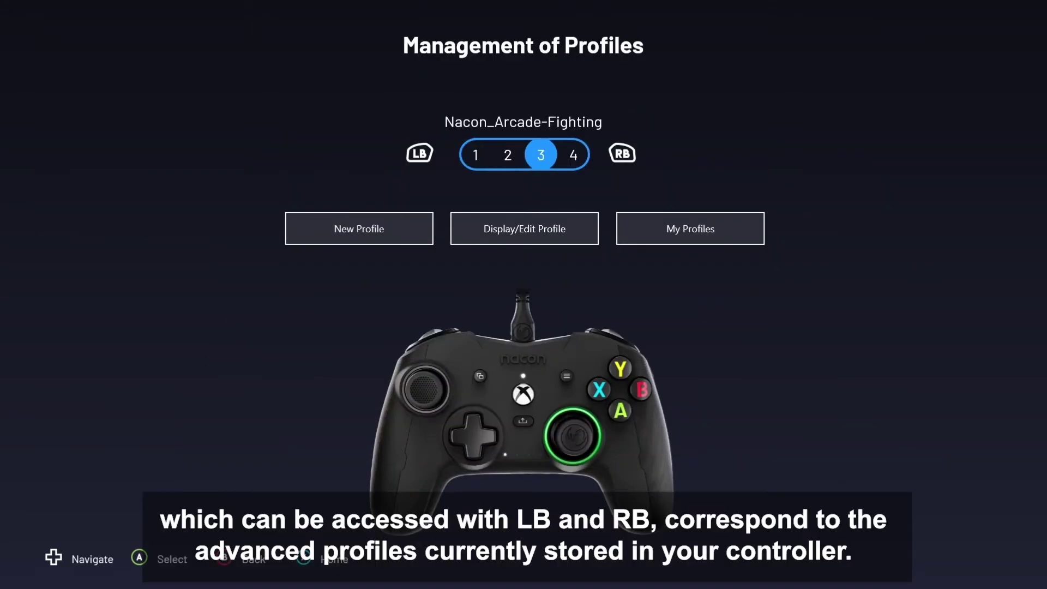
key("Right")
key("Right")
key("Down")
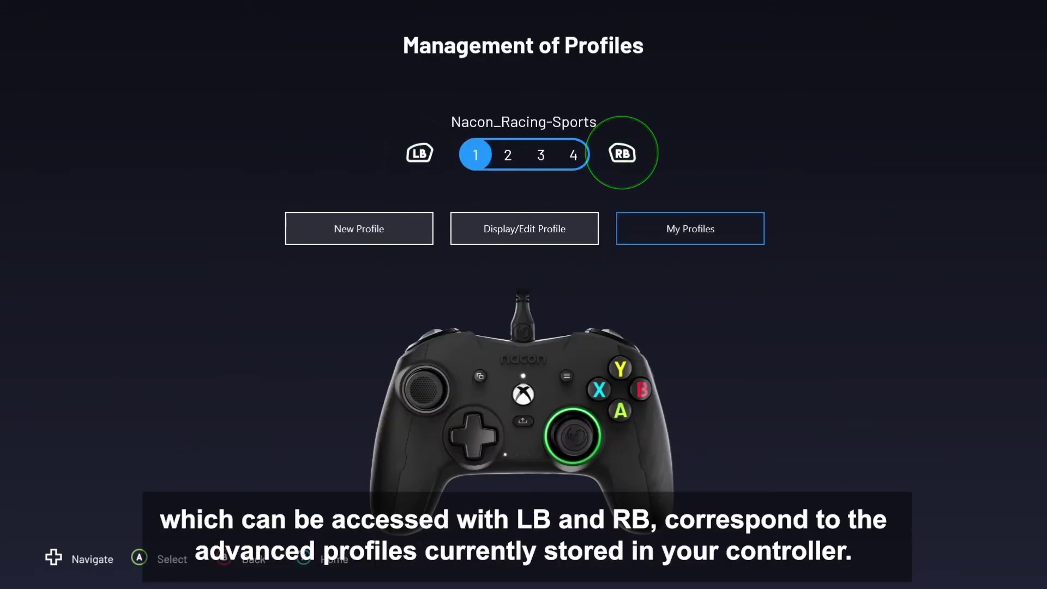
key("Left")
key("Left")
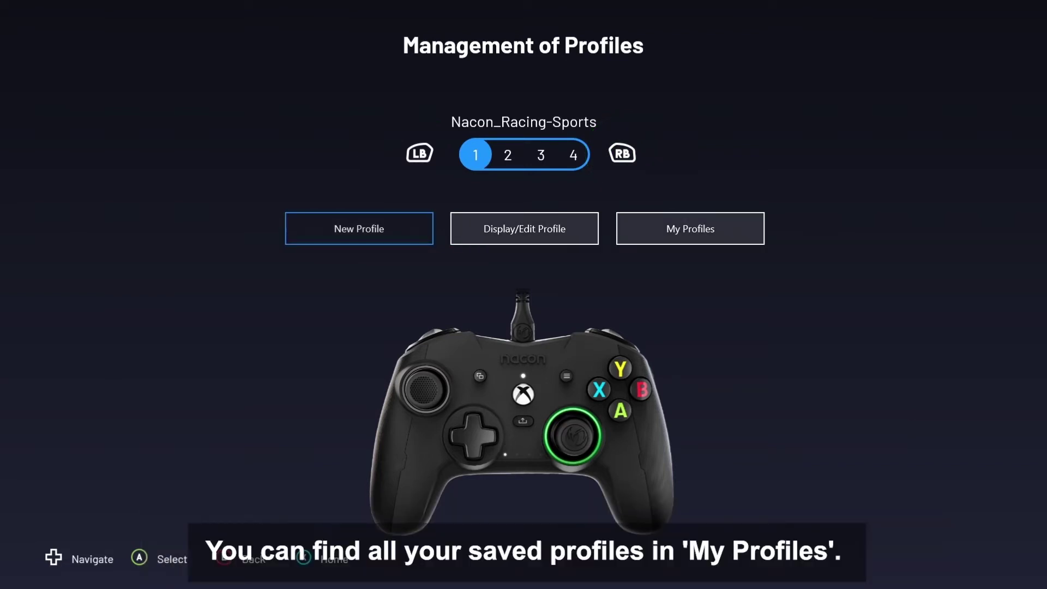
Step: Browse the My Profiles library, check the options available for Nacon_Infiltration, and return to profile management
key("Right")
key("Right")
key("Return")
key("Down")
key("Down")
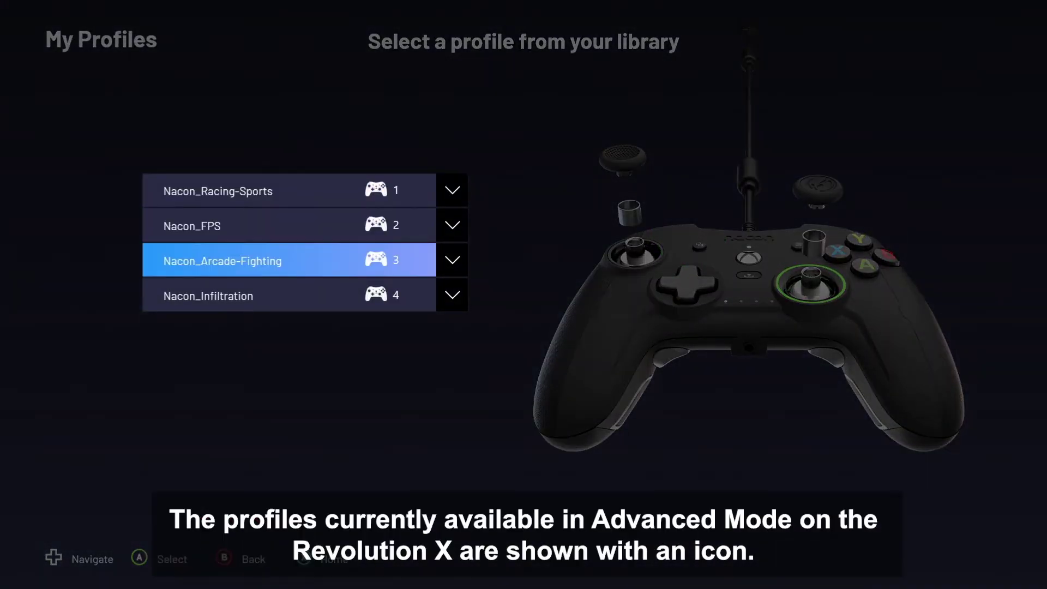
key("Down")
key("Return")
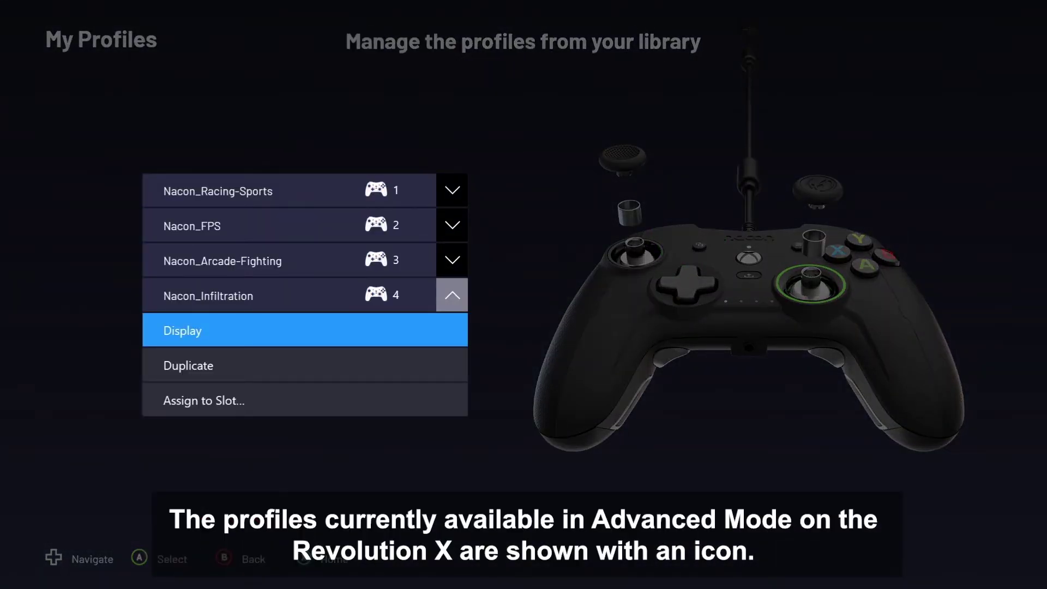
key("Down")
key("Down")
key("Escape")
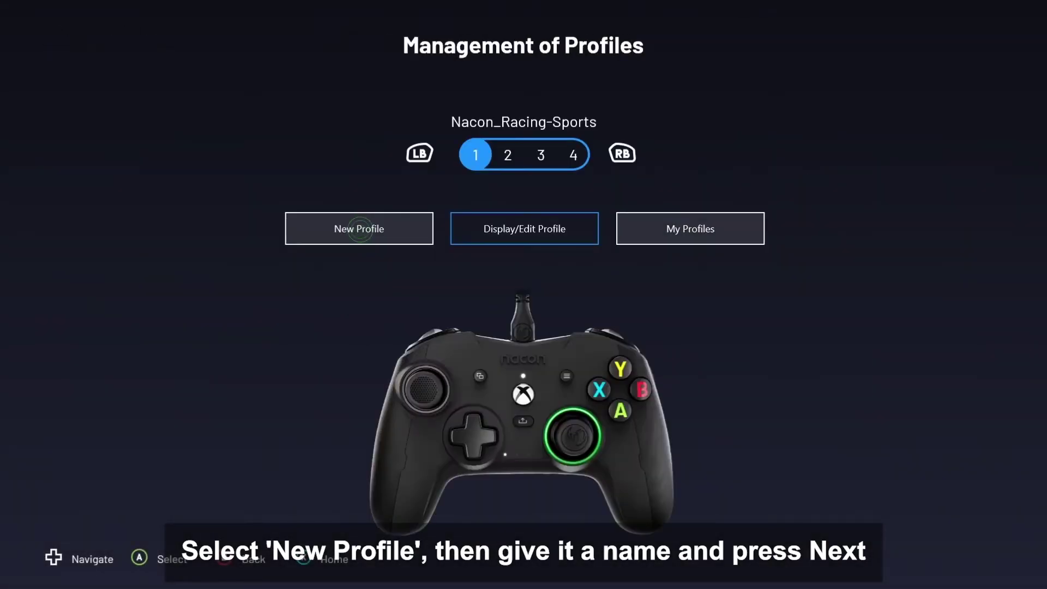
Step: Create a new profile named "Tutorial" and proceed to its settings
key("Left")
key("Return")
type("Tu")
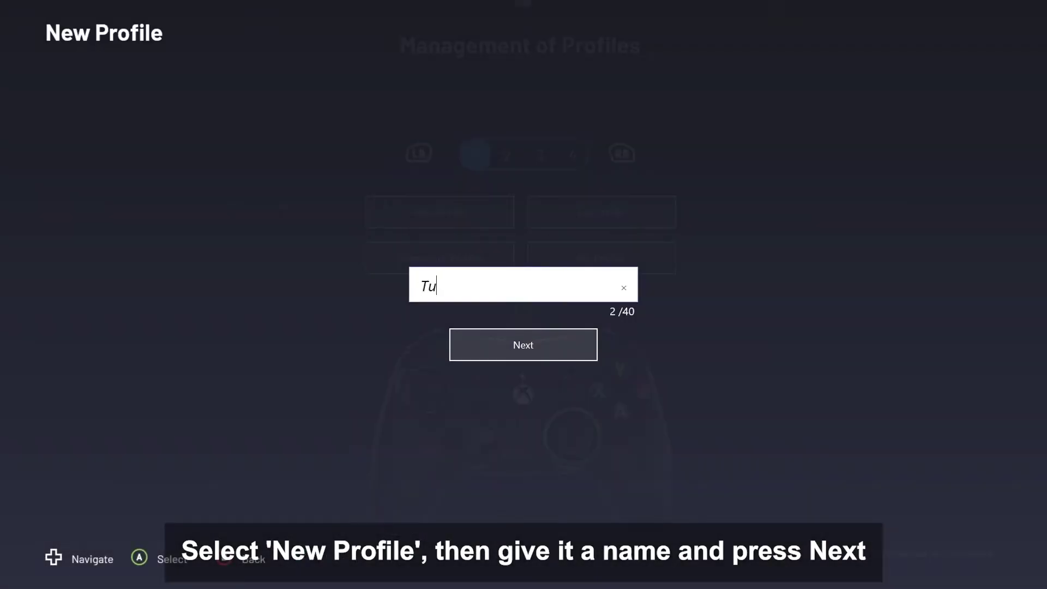
type("torial")
key("Tab")
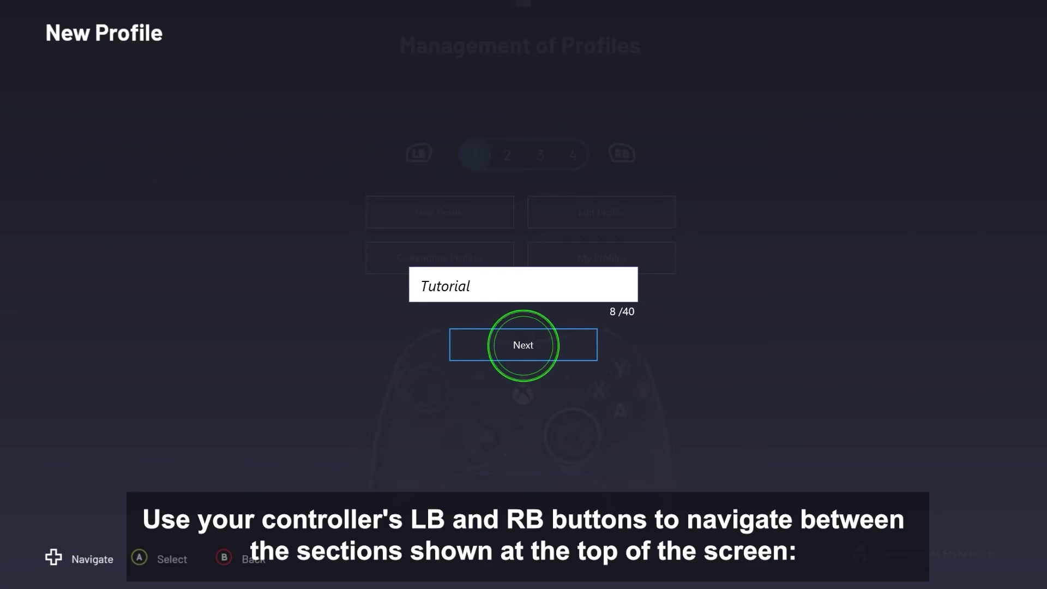
key("Return")
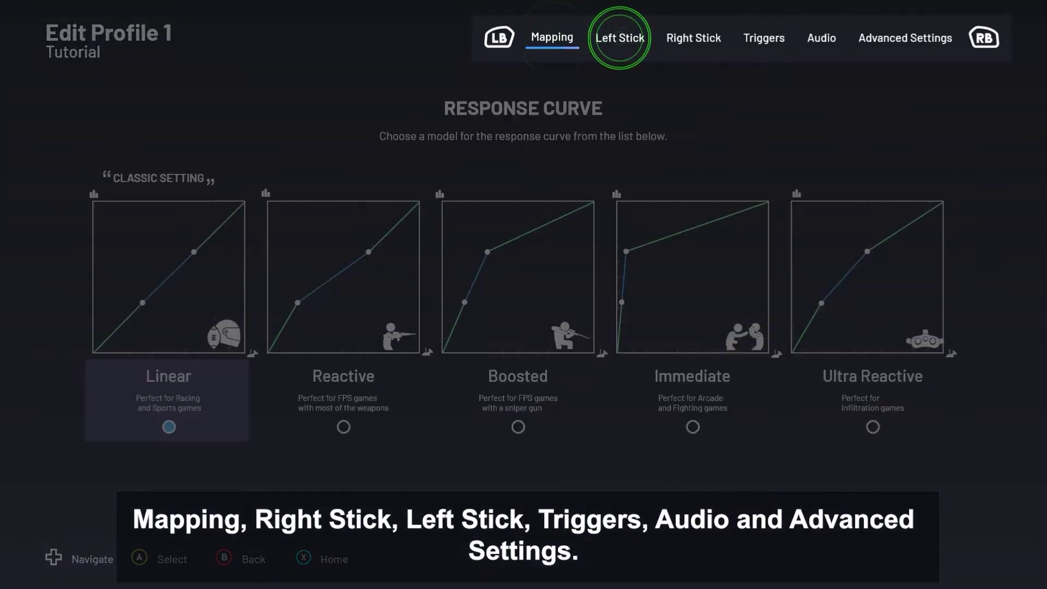
Step: Look through the profile's settings sections, from Mapping and the sticks to Triggers, Audio and Advanced Settings
key("Right")
key("Right")
key("ctrl+Tab")
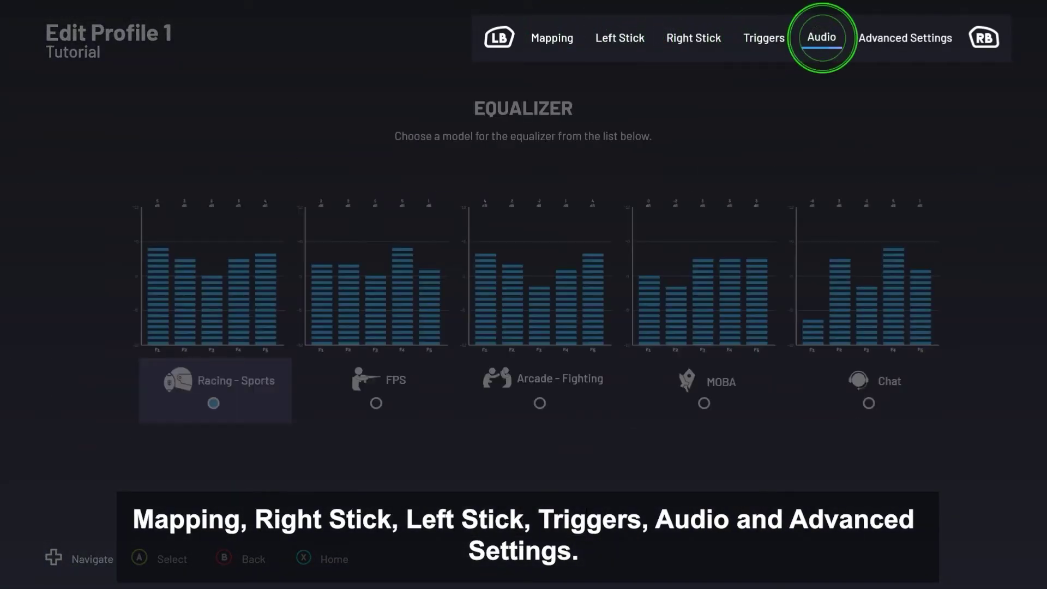
key("ctrl+Tab")
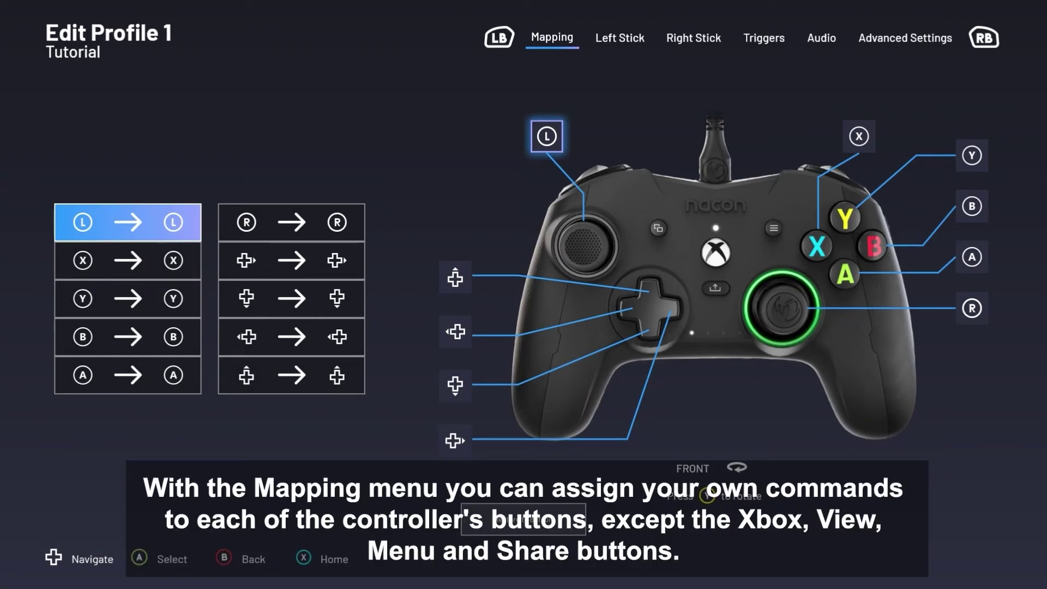
Step: Examine the mapping entries for the L, X, Y and B controls on the controller's front
key("Down")
key("Down")
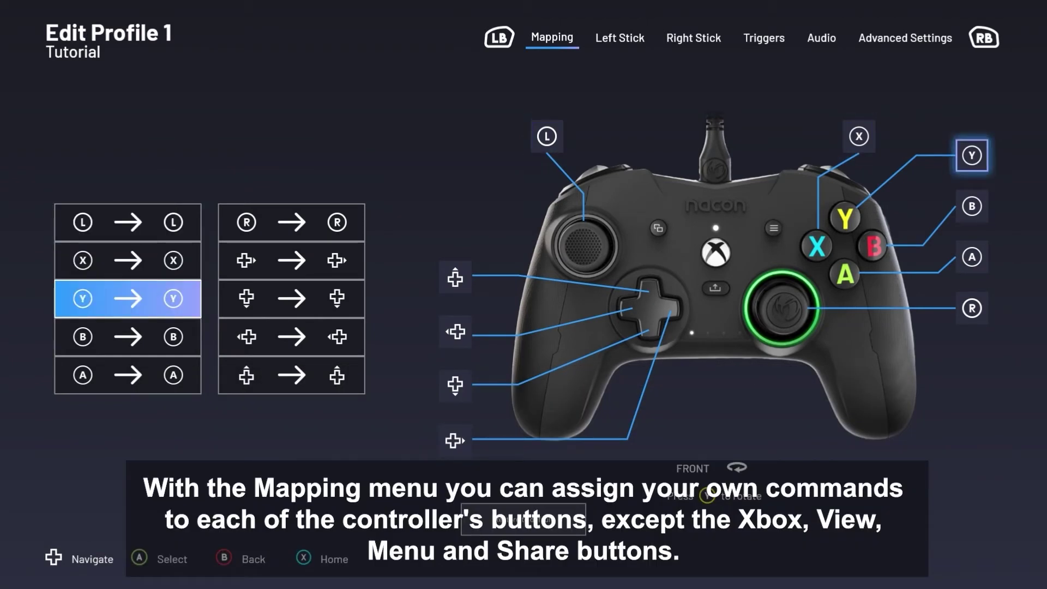
key("Down")
key("Down")
key("Up")
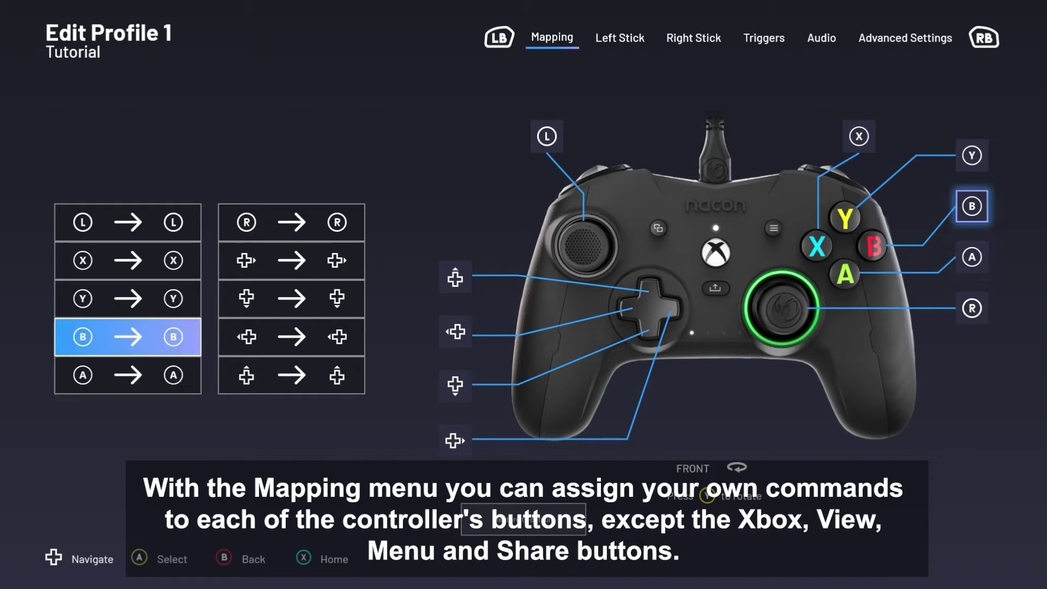
key("Up")
key("Up")
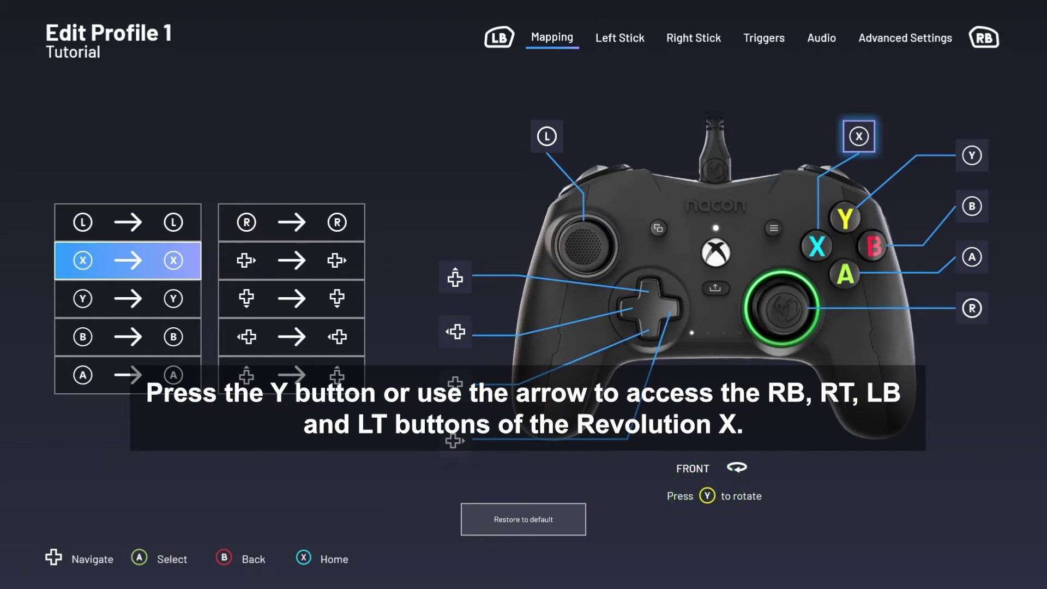
Step: Switch the mapping view to the controller's back and examine the bumper, trigger and S1–S4 shortcut assignments
key("y")
key("Down")
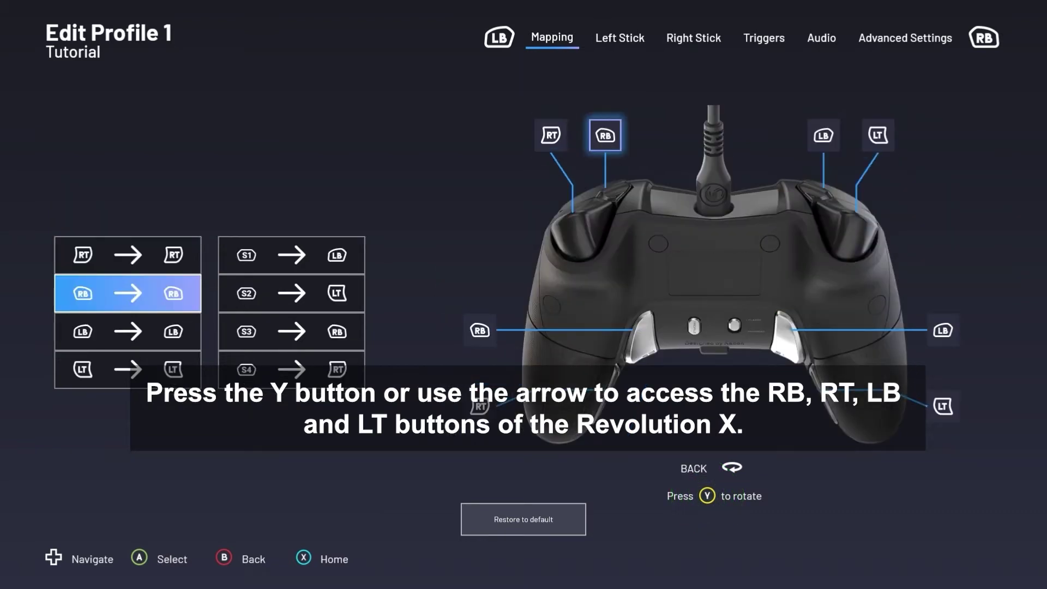
key("Right")
key("Down")
key("Down")
key("Up")
key("Up")
key("Up")
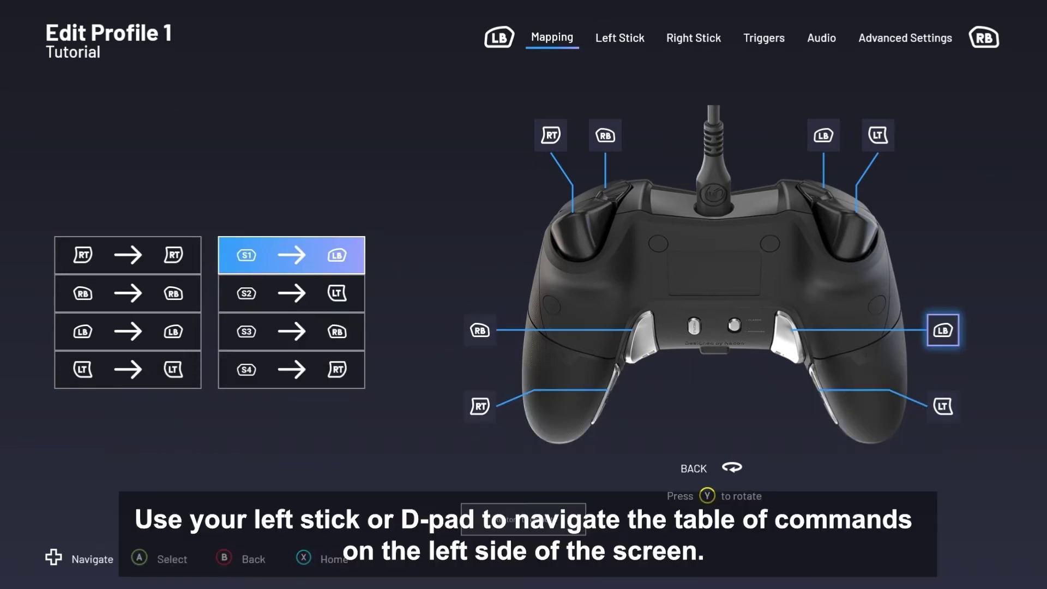
key("Left")
key("Down")
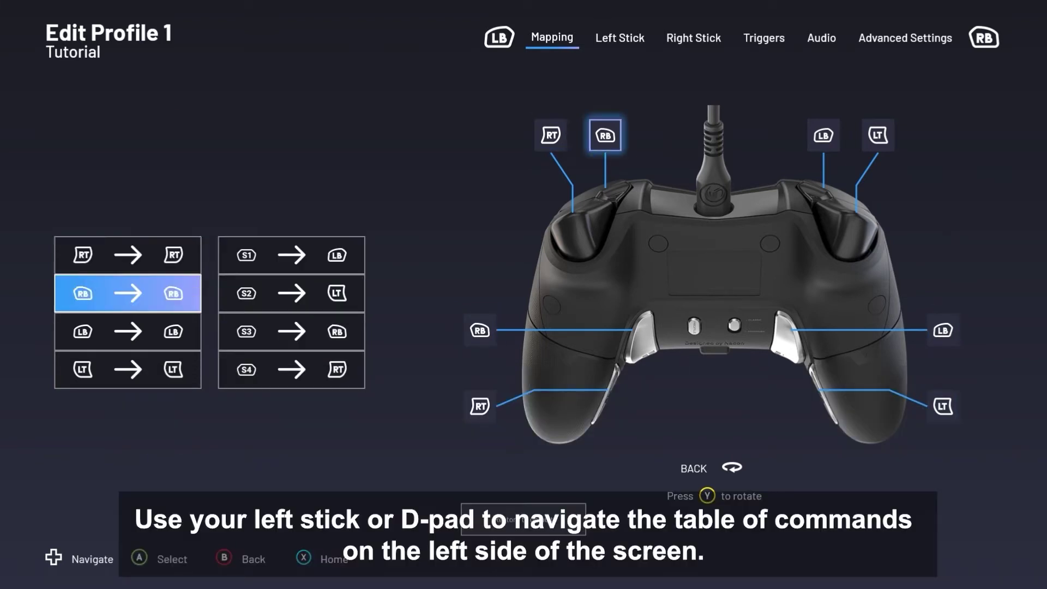
Step: Assign the B button to shortcut S1 on the controller's back
key("y")
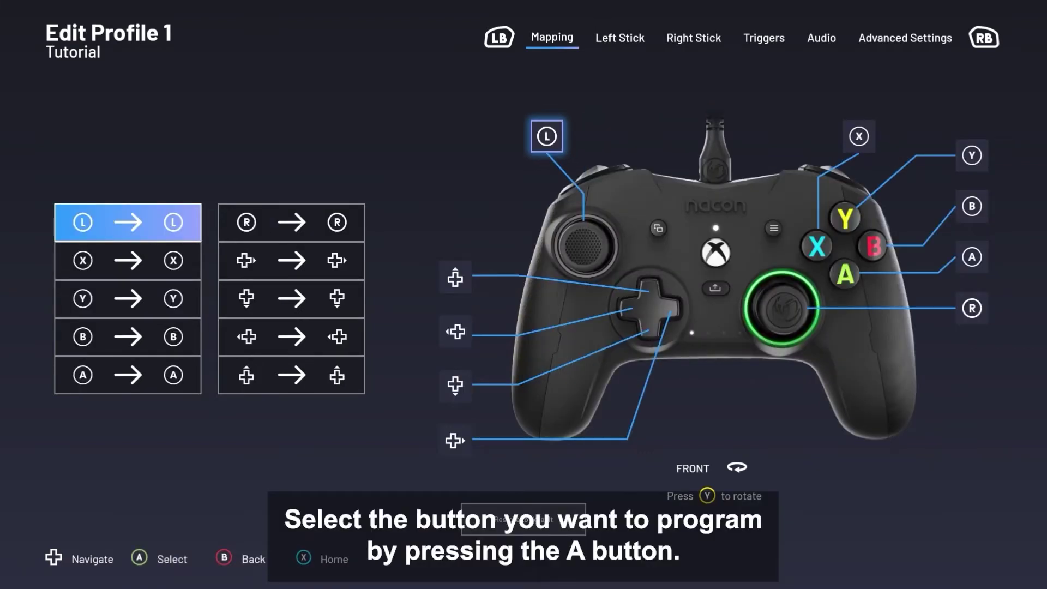
key("y")
key("Right")
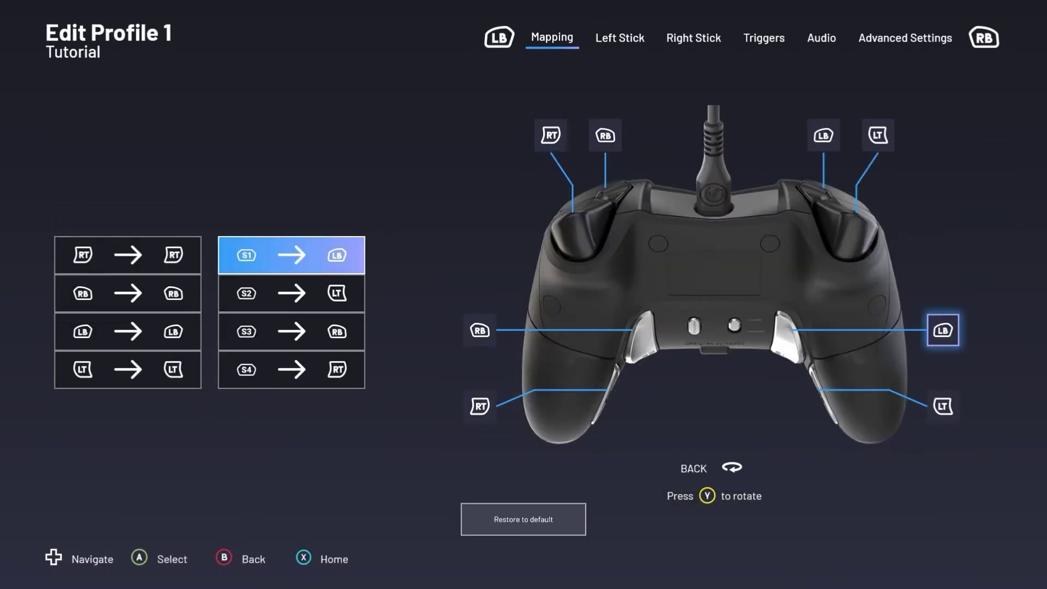
key("Return")
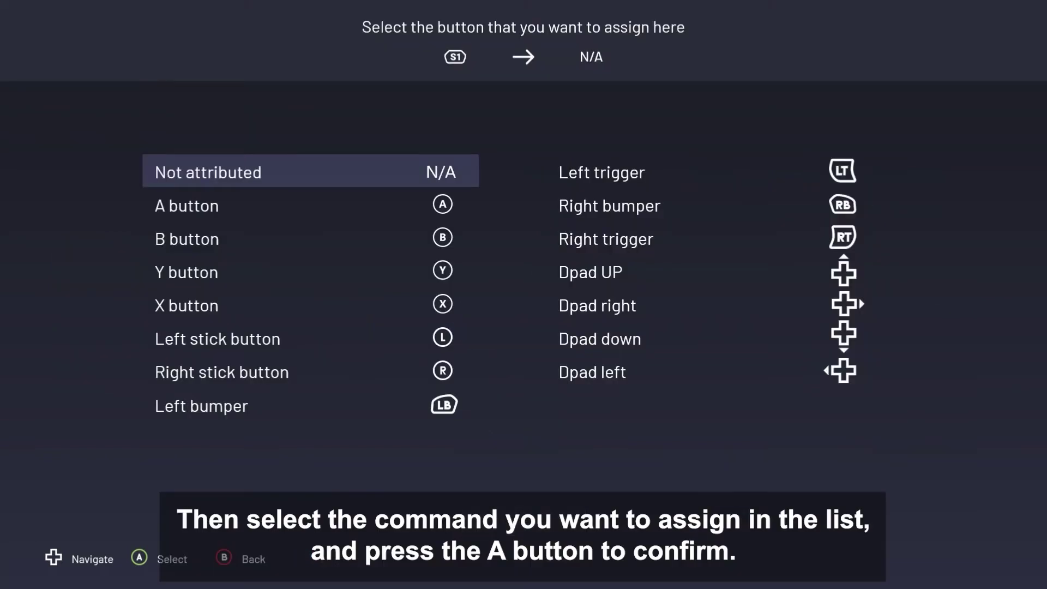
key("Down")
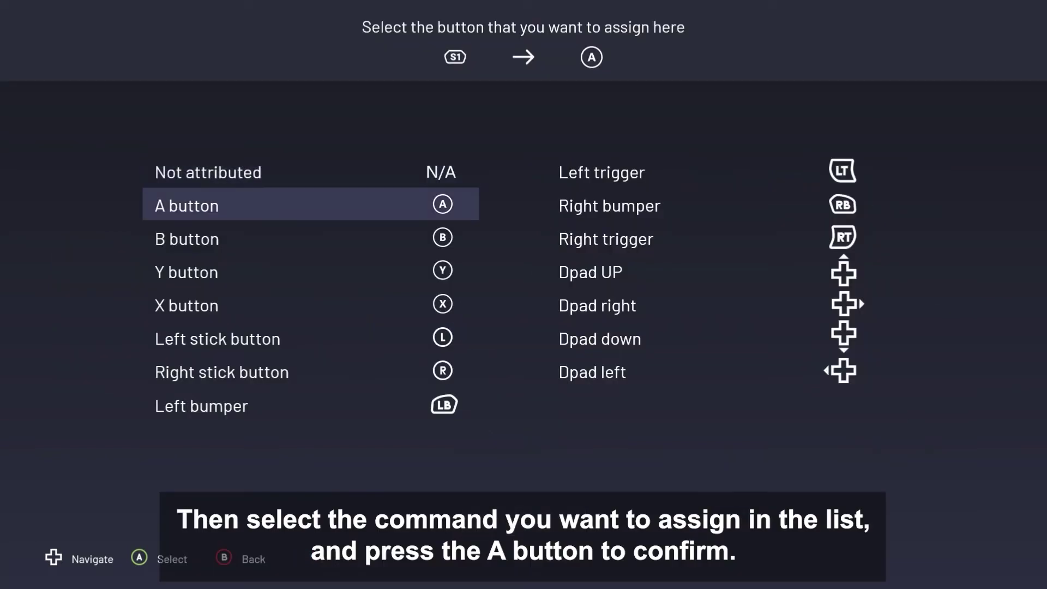
key("Down")
key("Down")
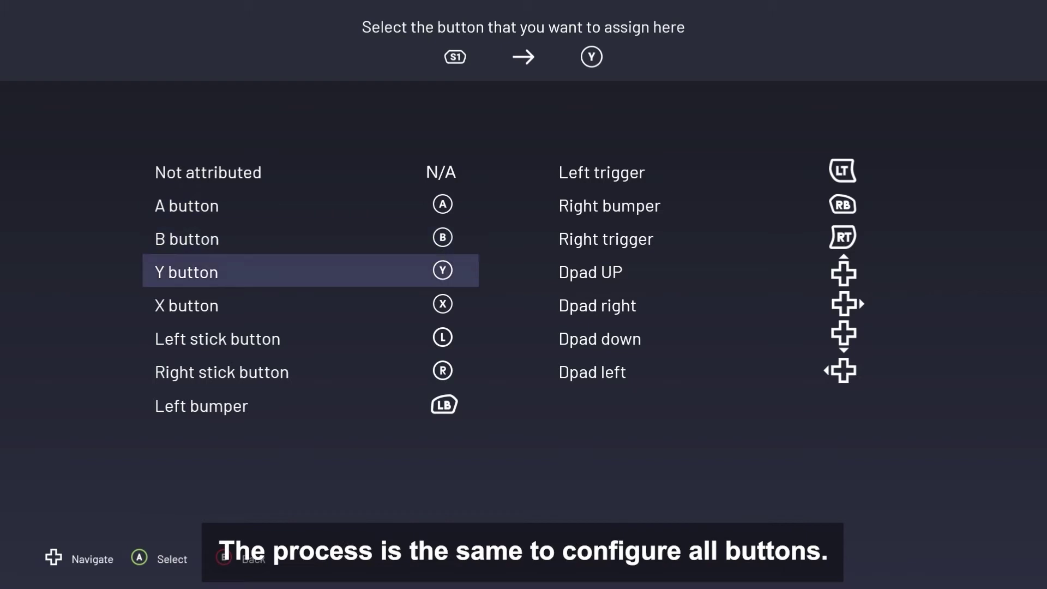
key("Up")
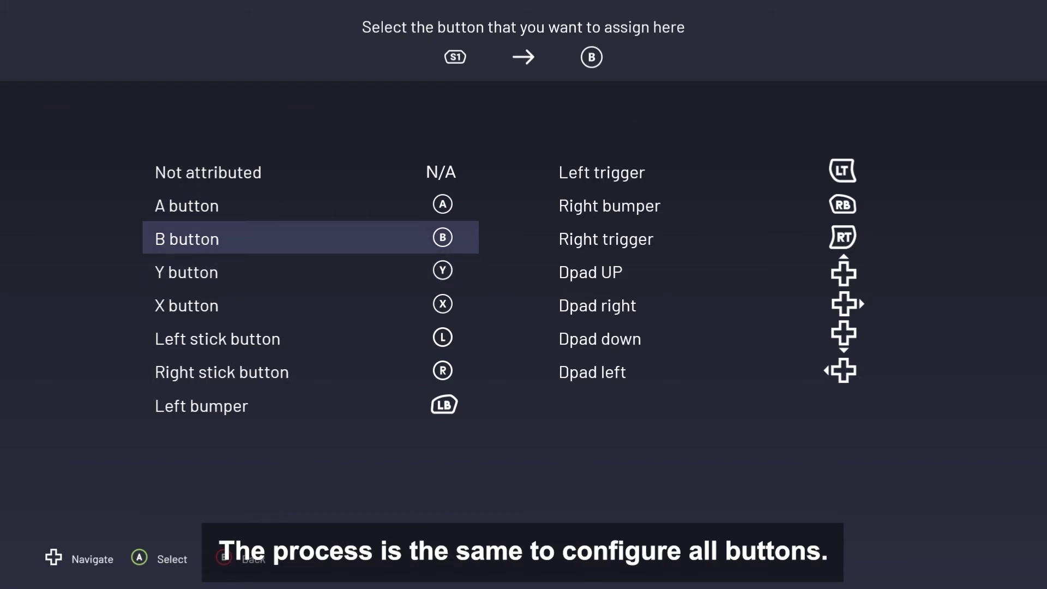
key("Return")
key("y")
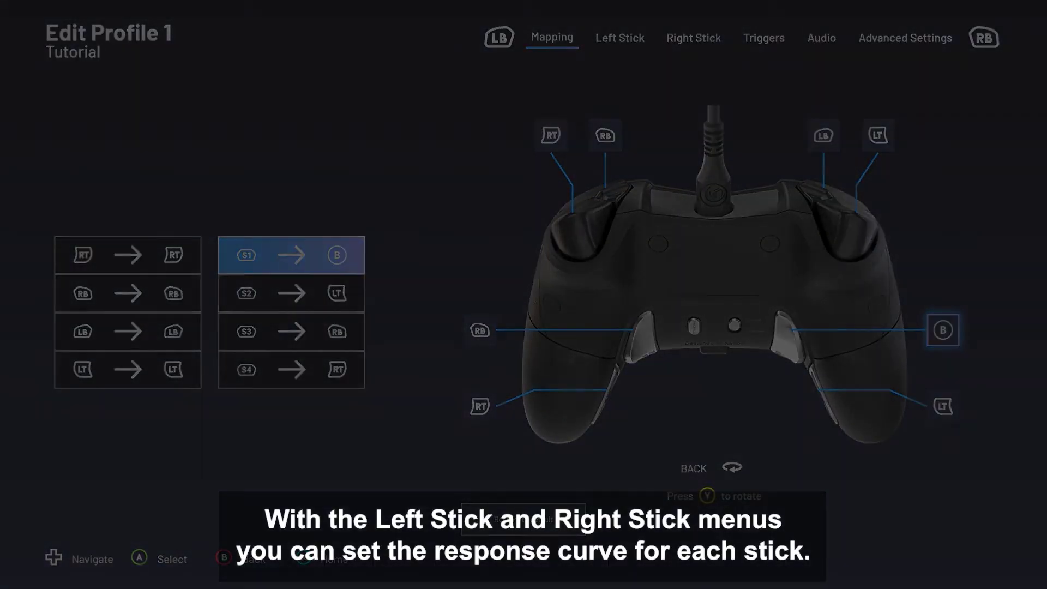
Step: Browse the left stick's response curve models and apply the Reactive one to the profile
key("Page_Down")
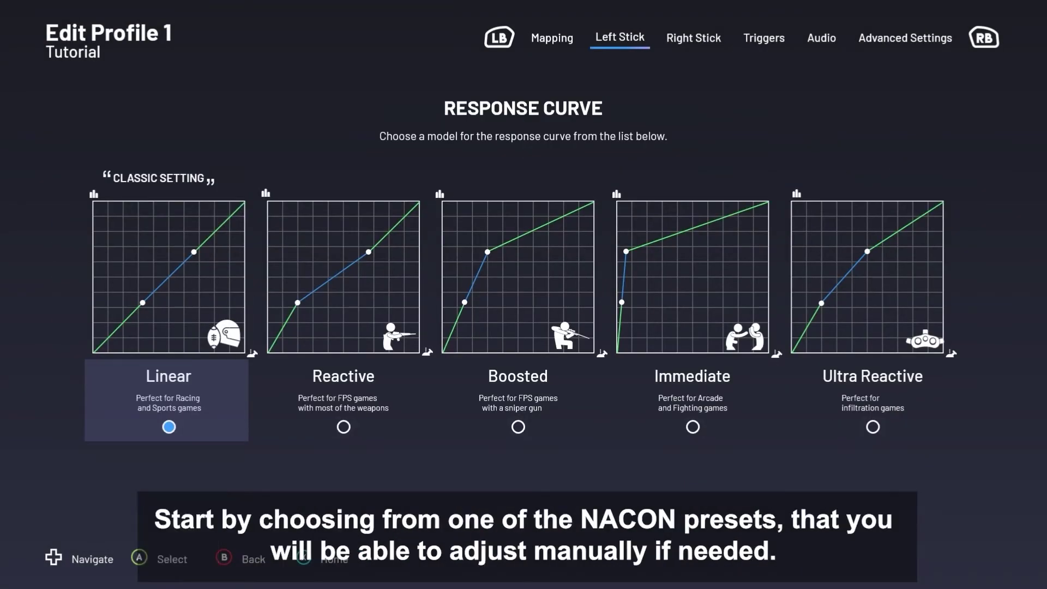
key("Right")
key("Right")
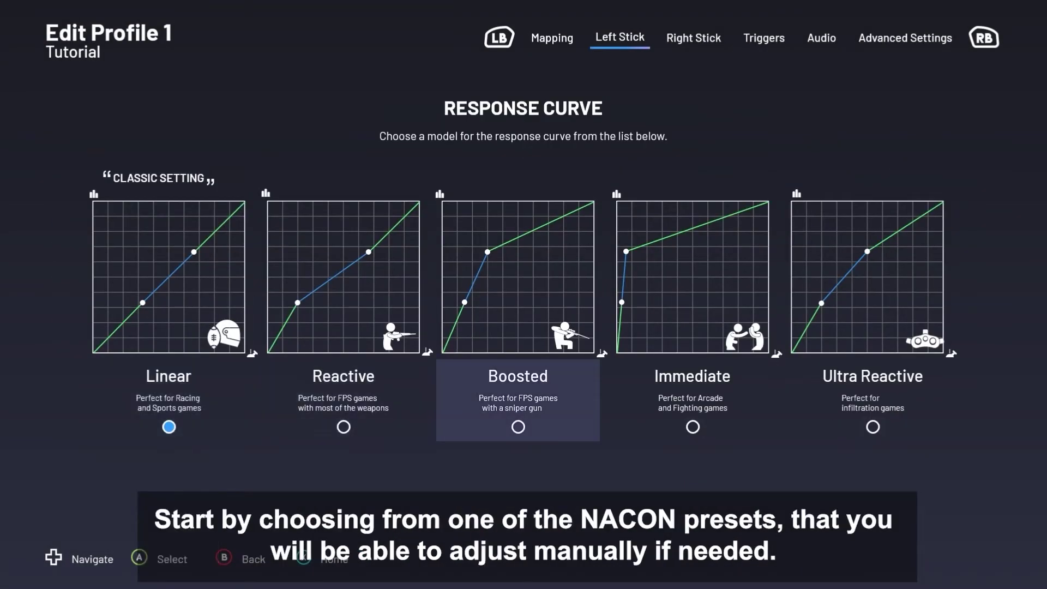
key("Right")
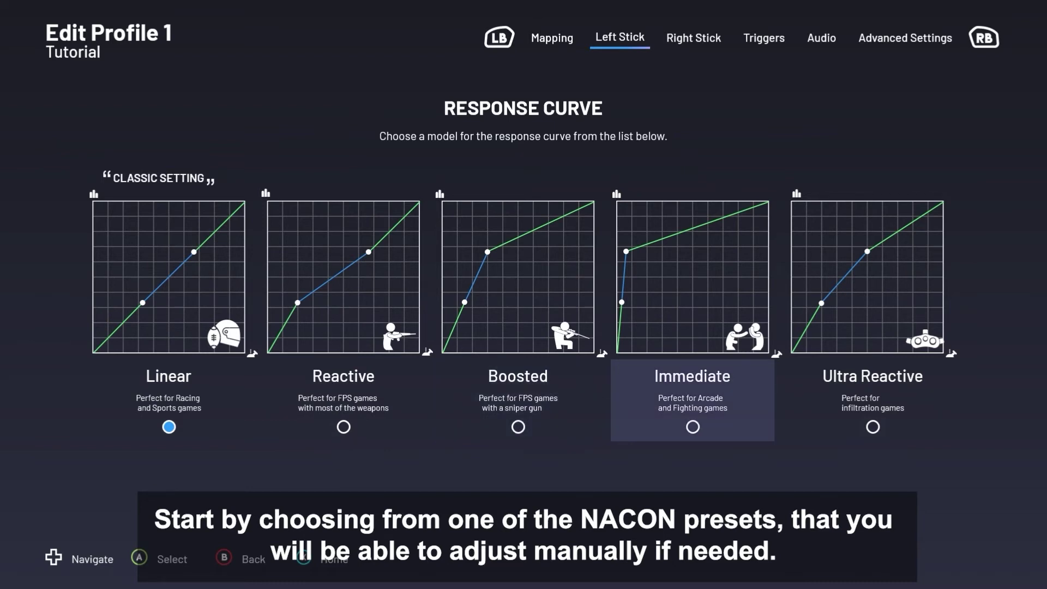
key("Right")
key("Left")
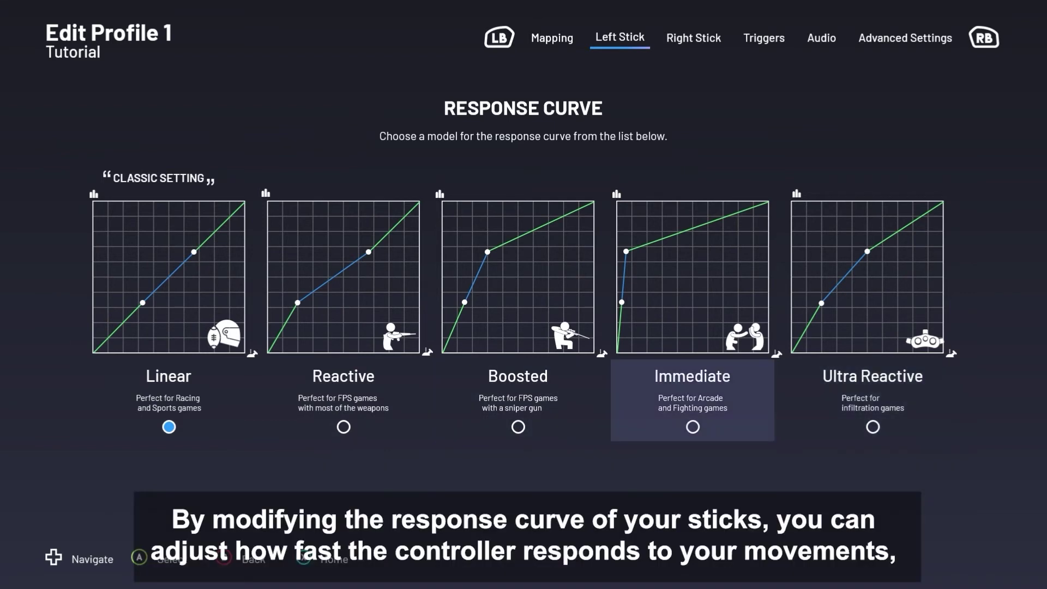
key("Left")
key("Left")
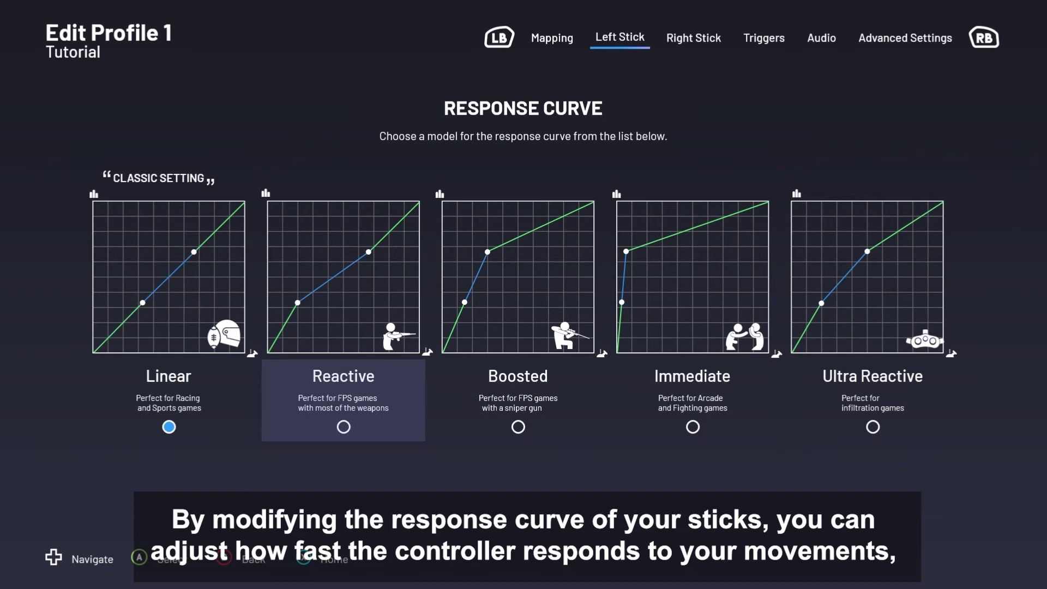
key("Return")
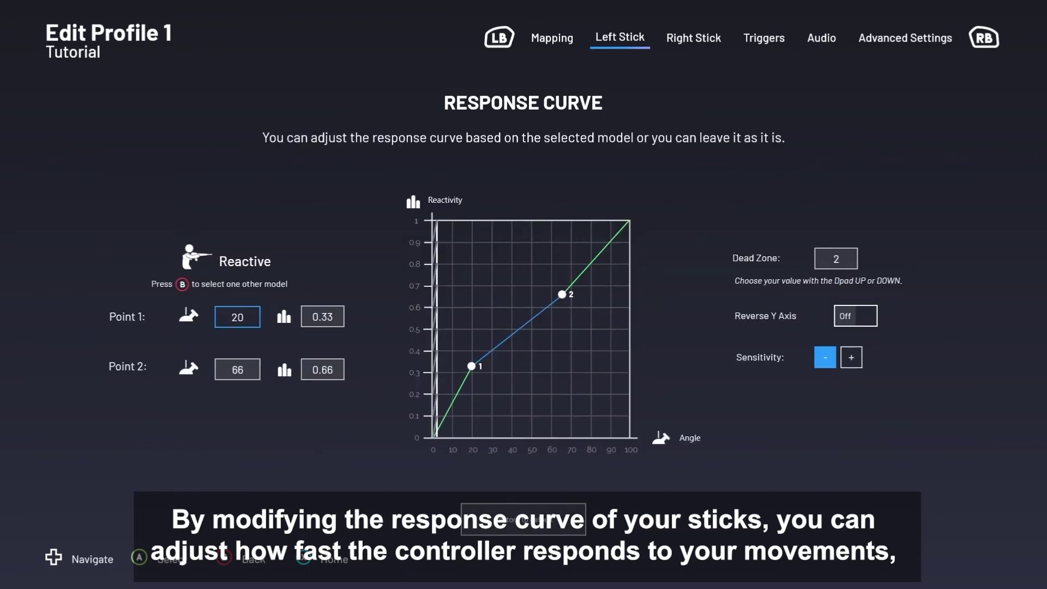
Step: Set the angle of Point 1 on the left stick's response curve to 25
key("Up")
key("Up")
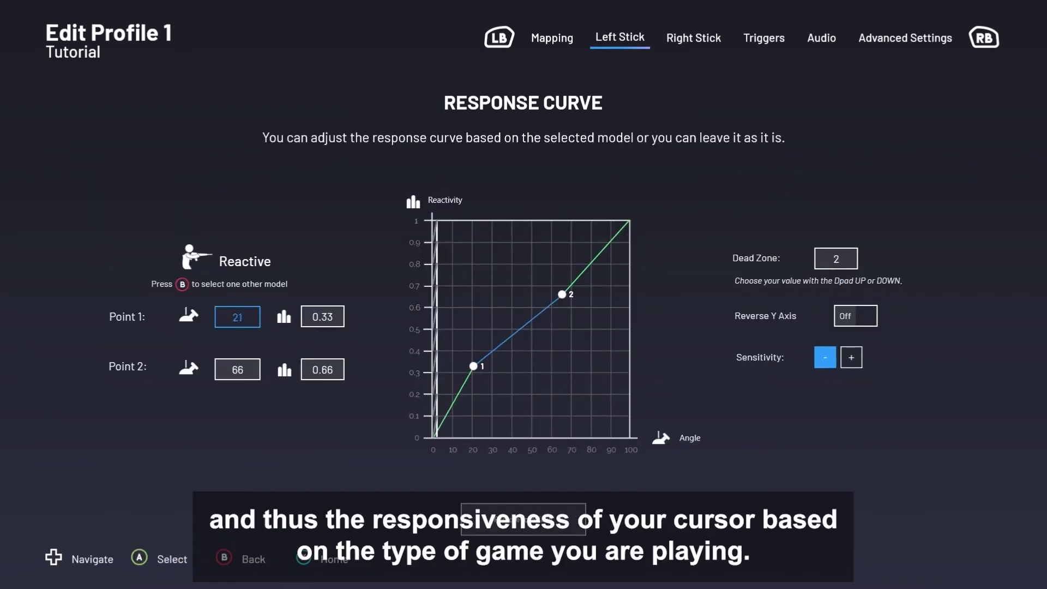
key("Up")
key("Up")
key("Up")
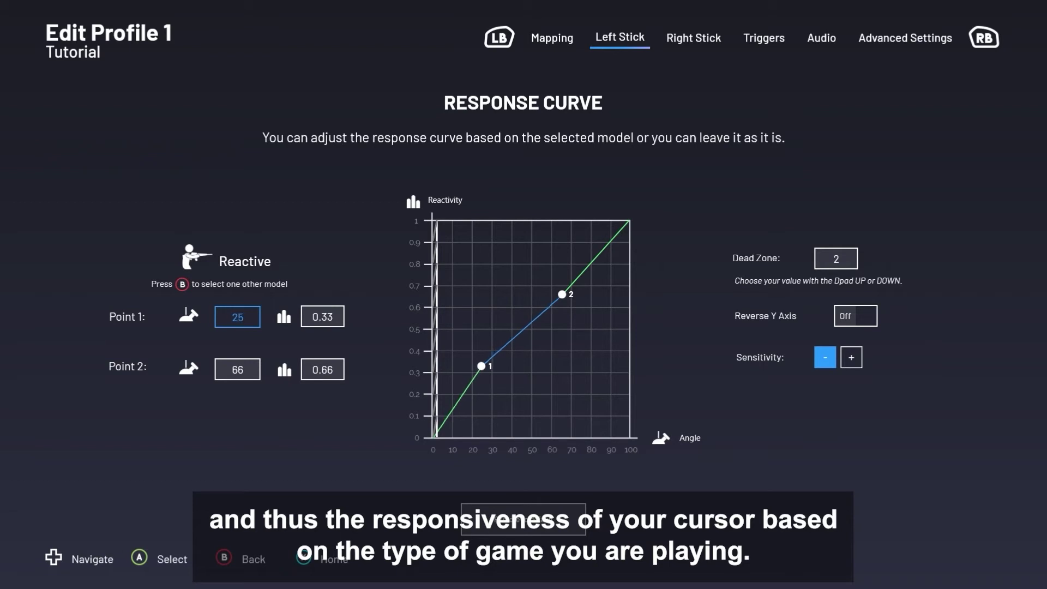
Step: Set the left stick's dead zone to 6
key("Right")
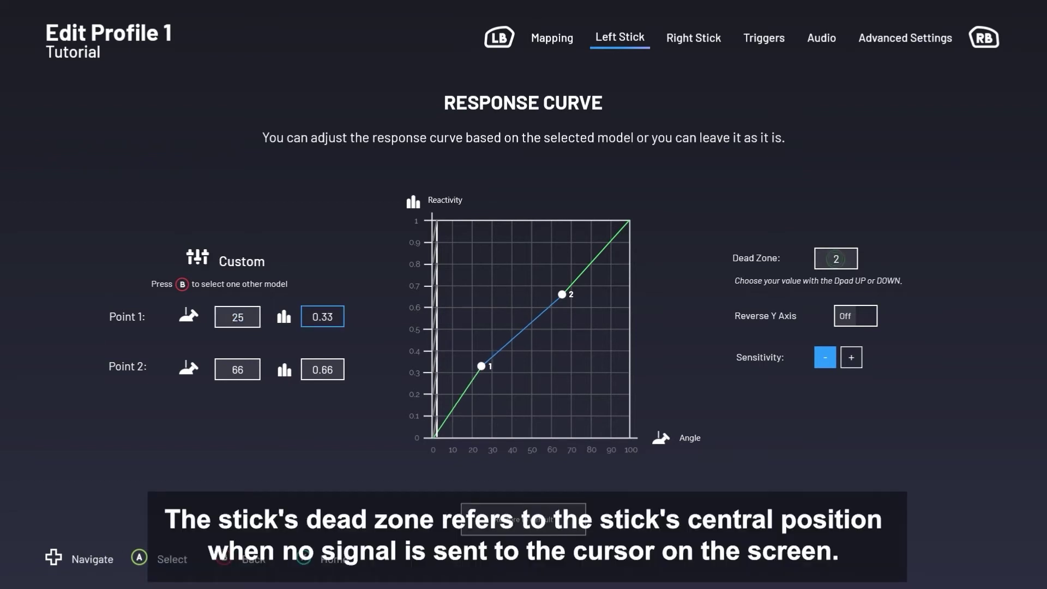
key("Down")
key("Right")
key("Return")
key("Up")
key("Up")
key("Up")
key("Up")
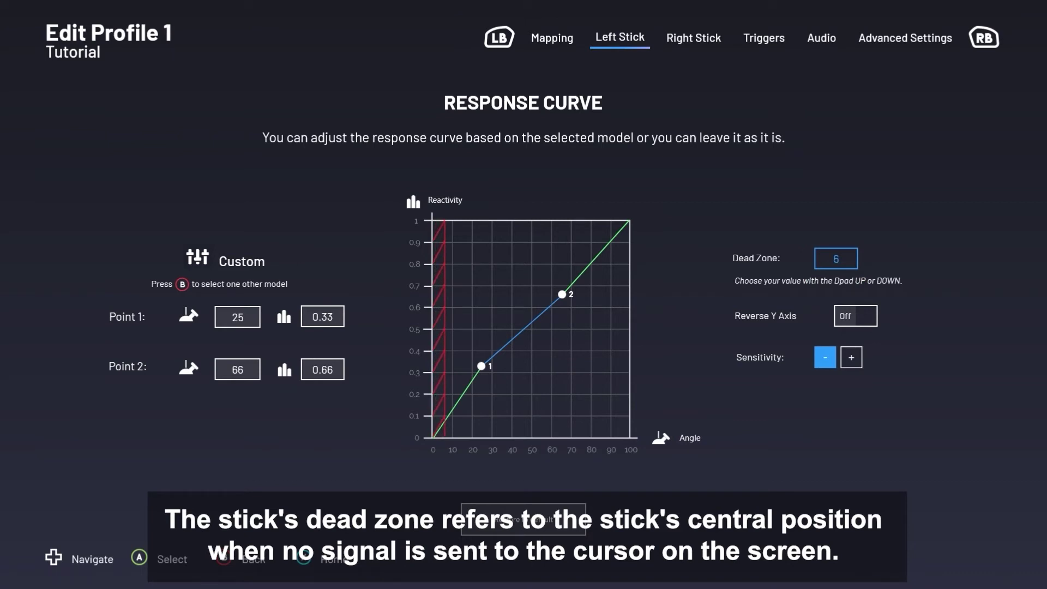
key("Return")
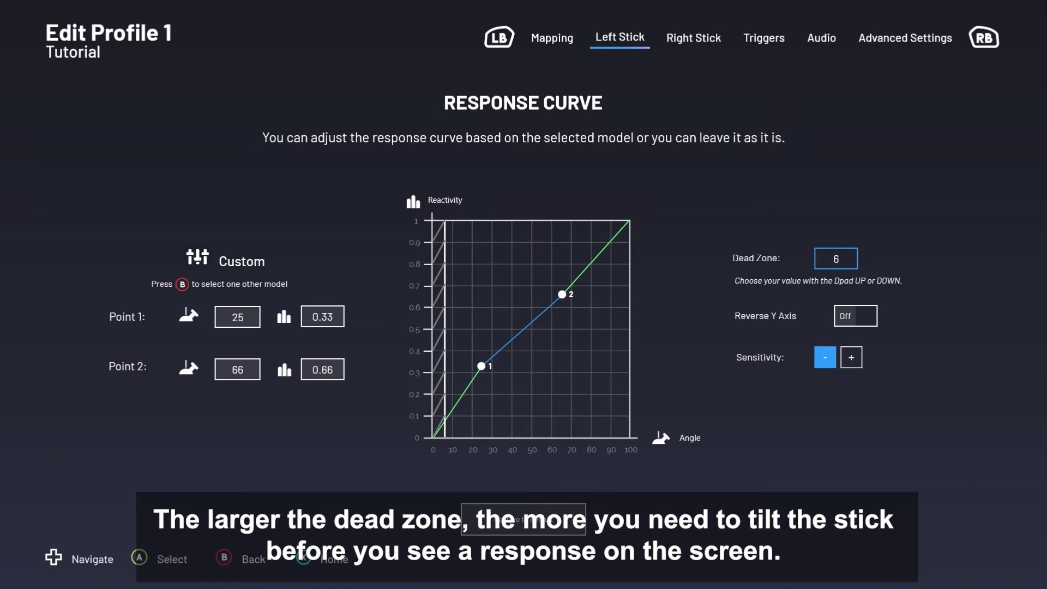
Step: Lower the left stick's dead zone to 2
key("Return")
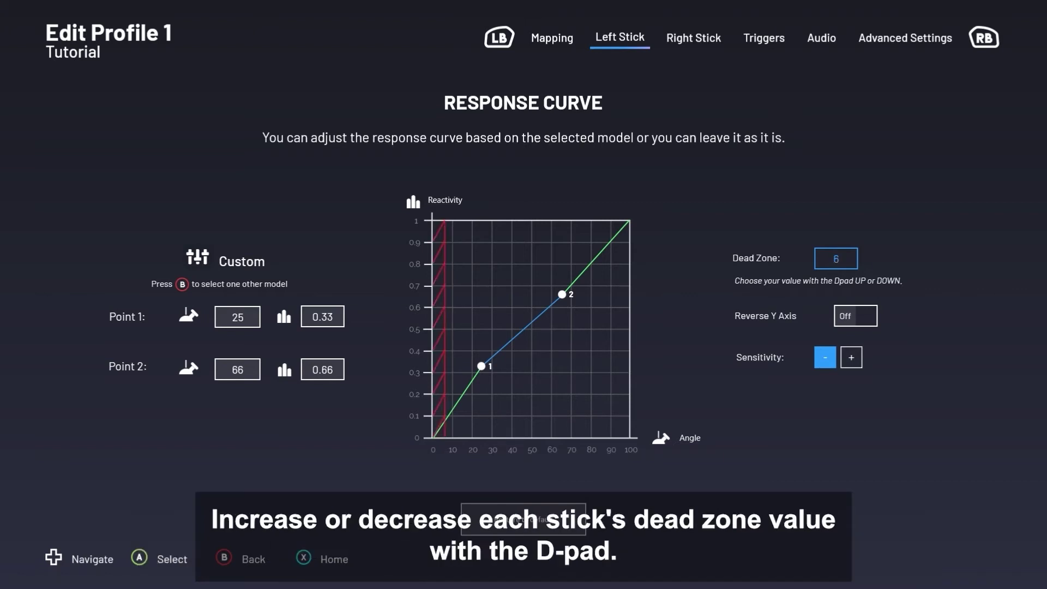
key("Down")
key("Down")
key("Down")
key("Down")
key("Return")
key("Left")
key("Down")
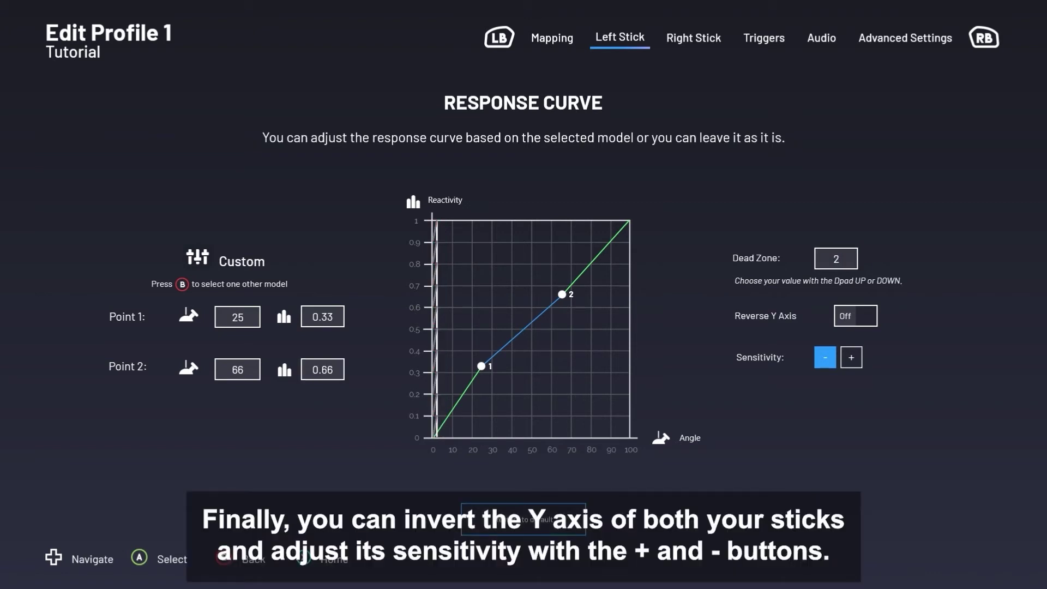
Step: Try the left stick's Reverse Y Axis and sensitivity options, and restore its settings to default
left_click(859, 316)
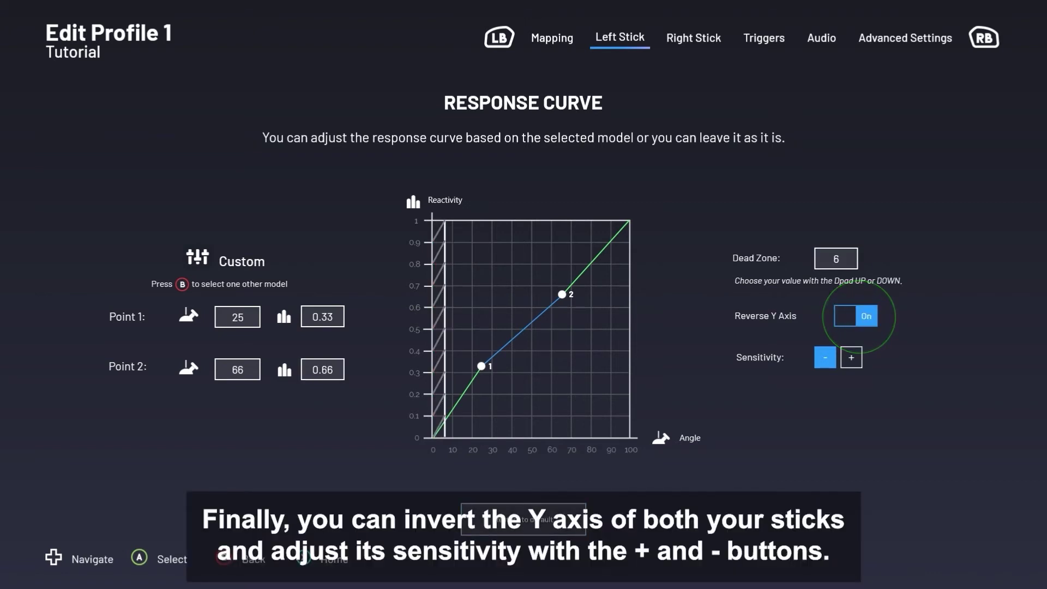
left_click(859, 316)
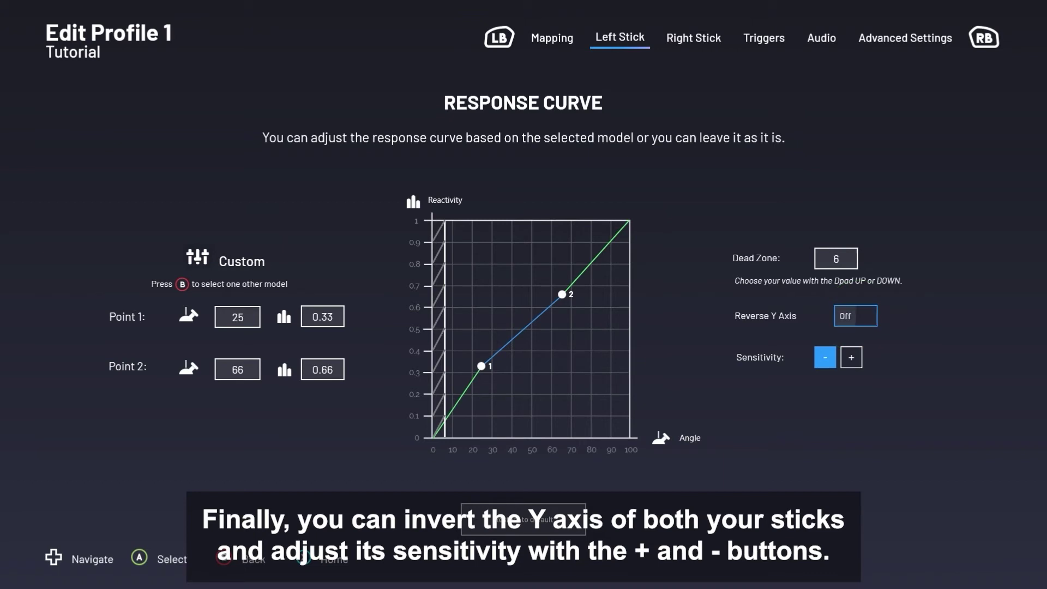
left_click(825, 357)
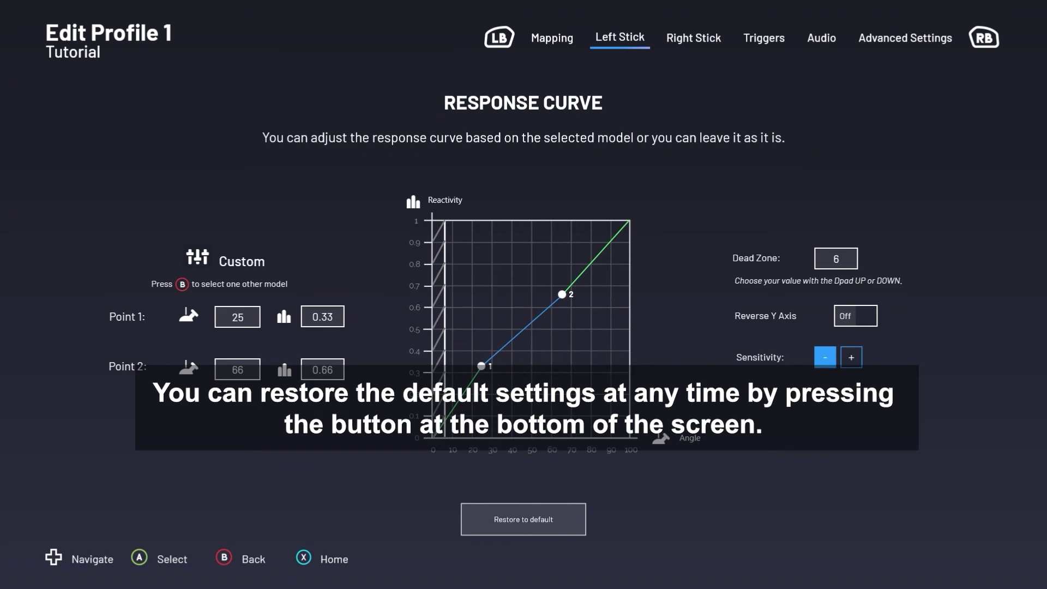
left_click(523, 521)
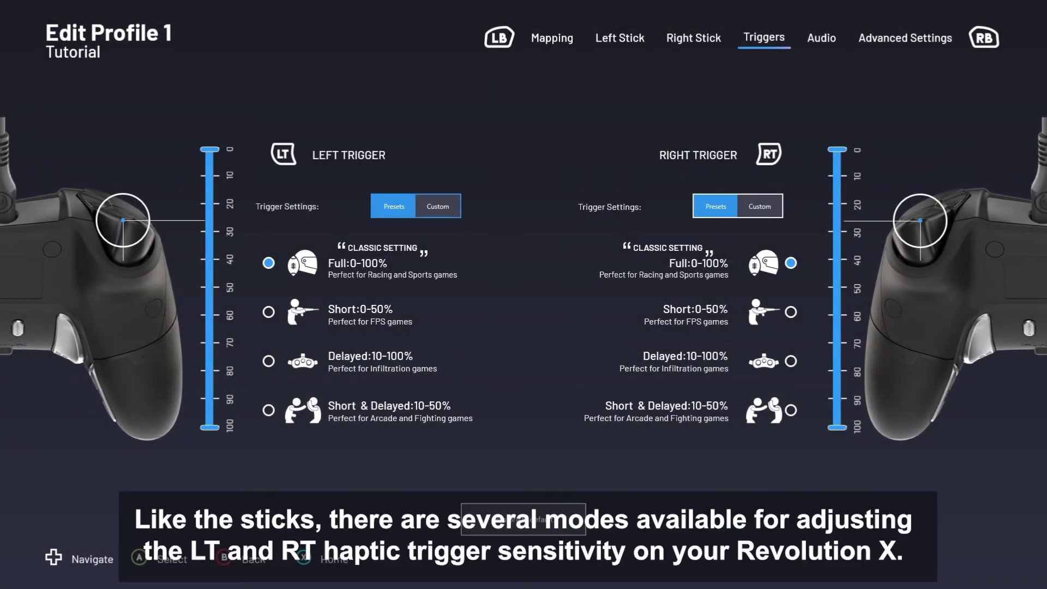
Step: Look through the left trigger's sensitivity presets and apply Short:0-50% to it
key("Down")
key("Down")
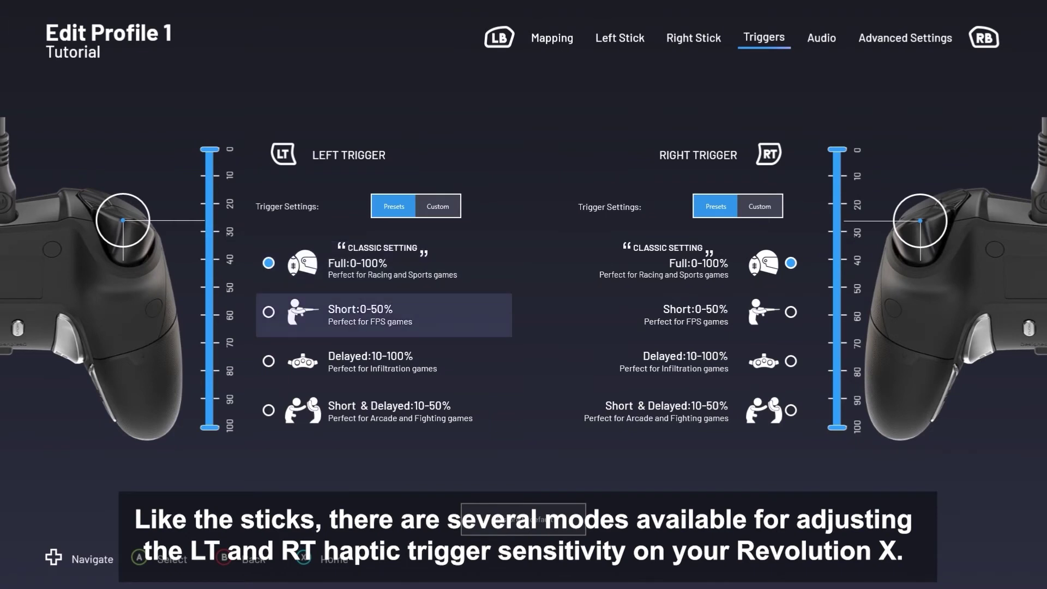
key("Down")
key("Down")
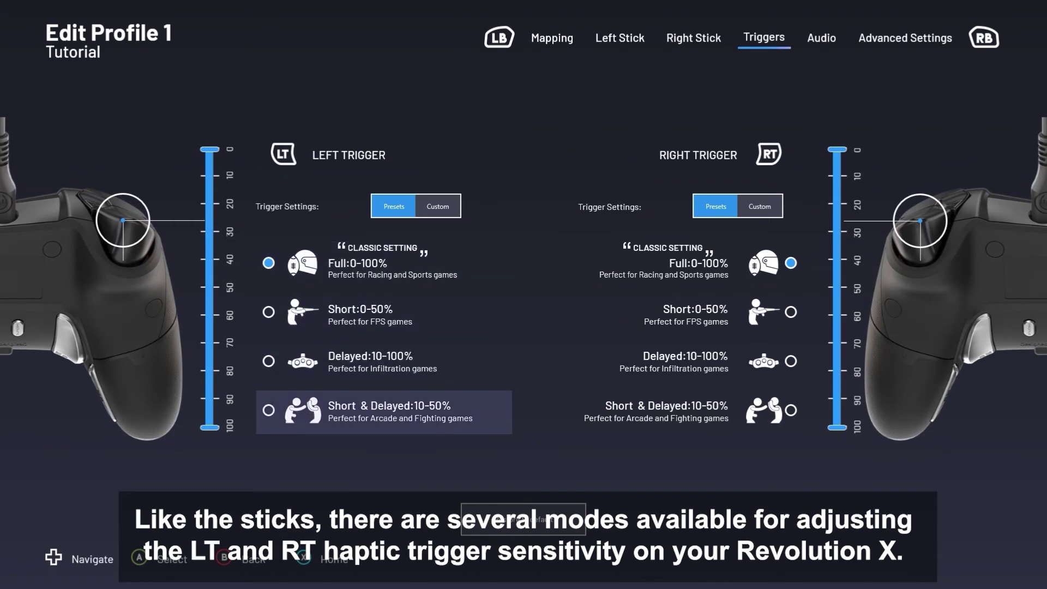
key("Up")
key("Return")
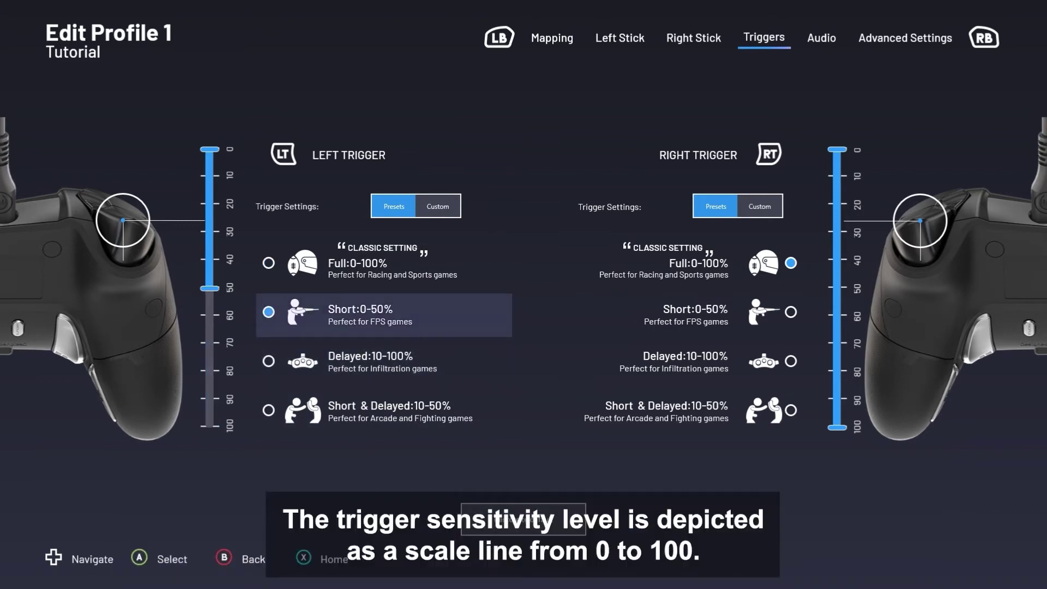
Step: Switch the right trigger's settings from Presets to Custom
key("Right")
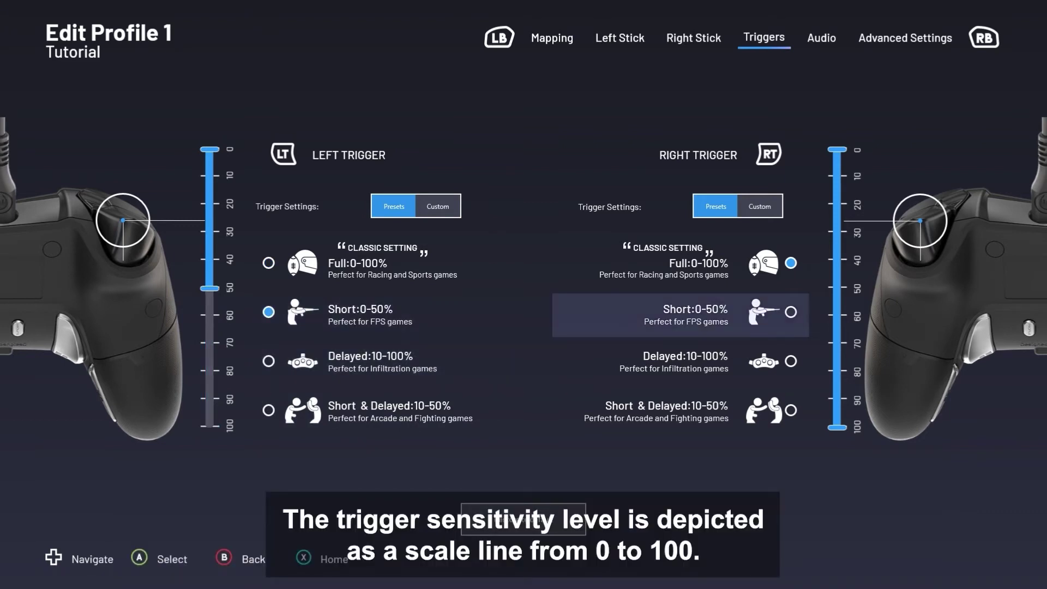
key("Up")
key("Up")
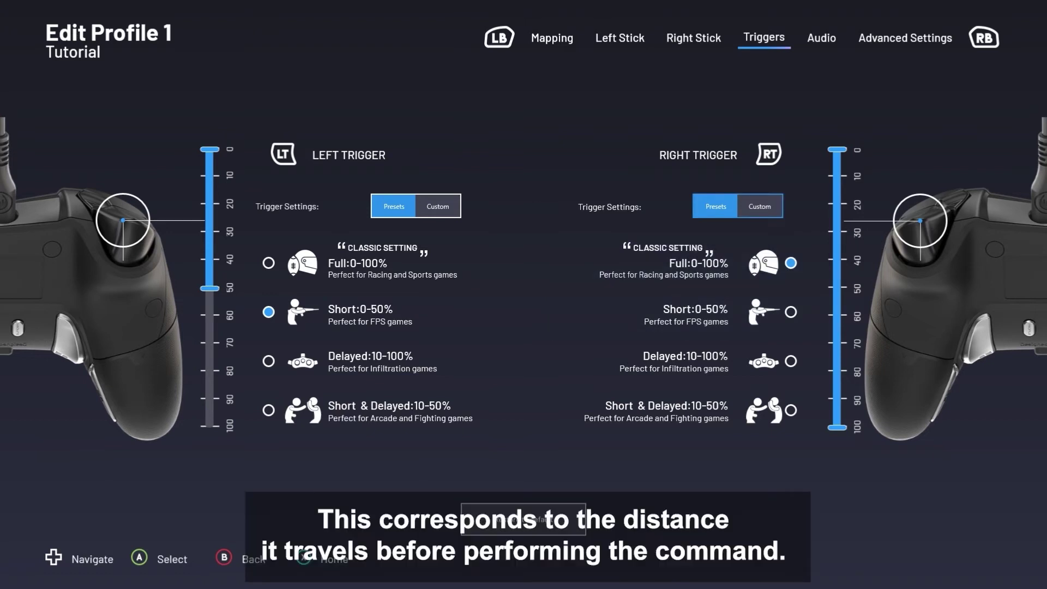
key("Return")
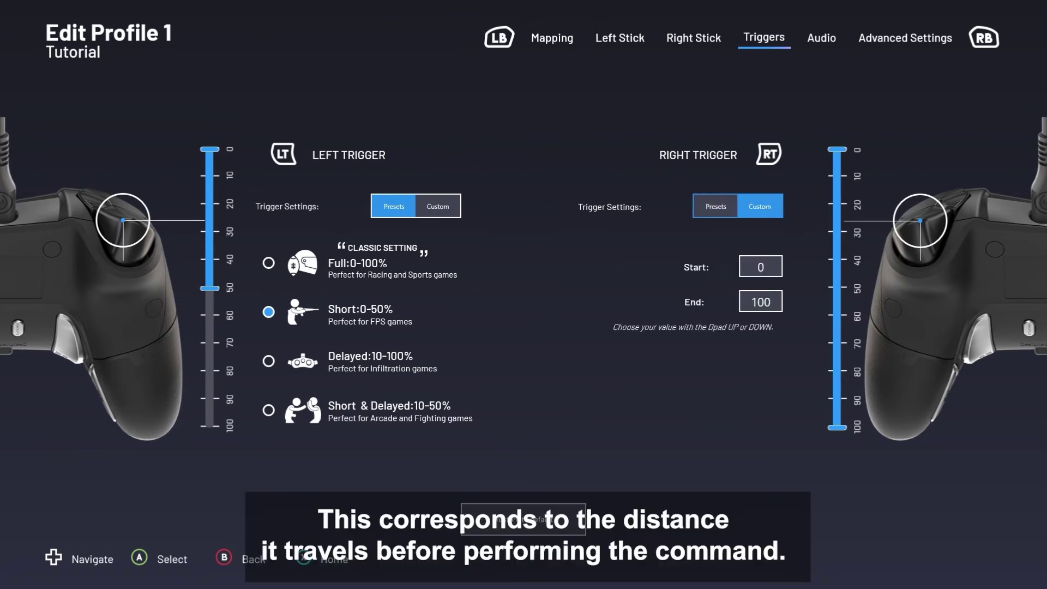
Step: Raise the right trigger's custom Start value to 25 and bring it back down to 7
key("Down")
key("Return")
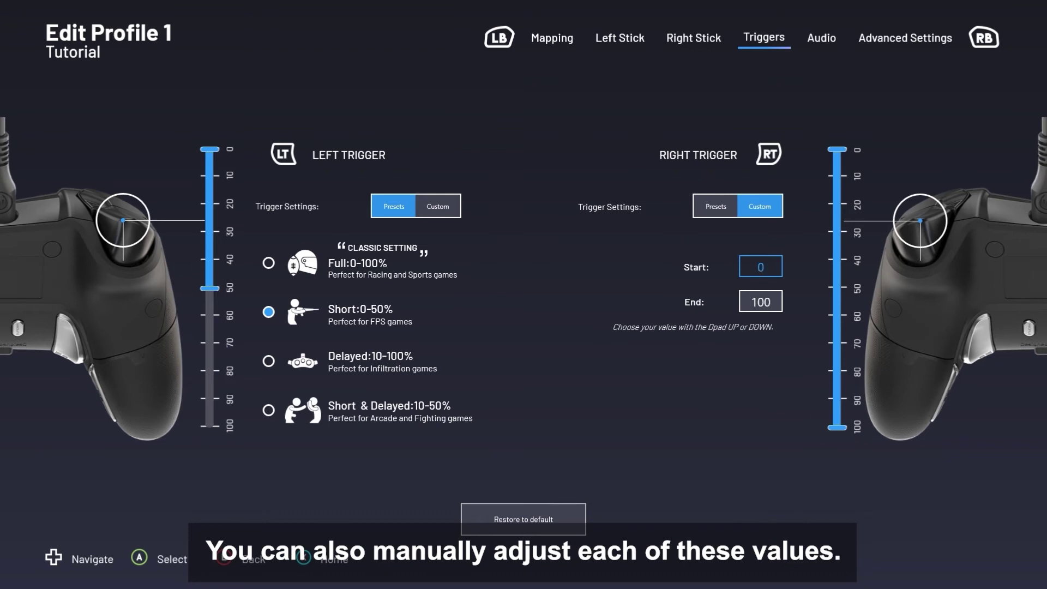
key("Up")
key("Up")
key("Up")
key("Up")
key("Up")
key("Up")
key("Up")
key("Up")
key("Up")
key("Up")
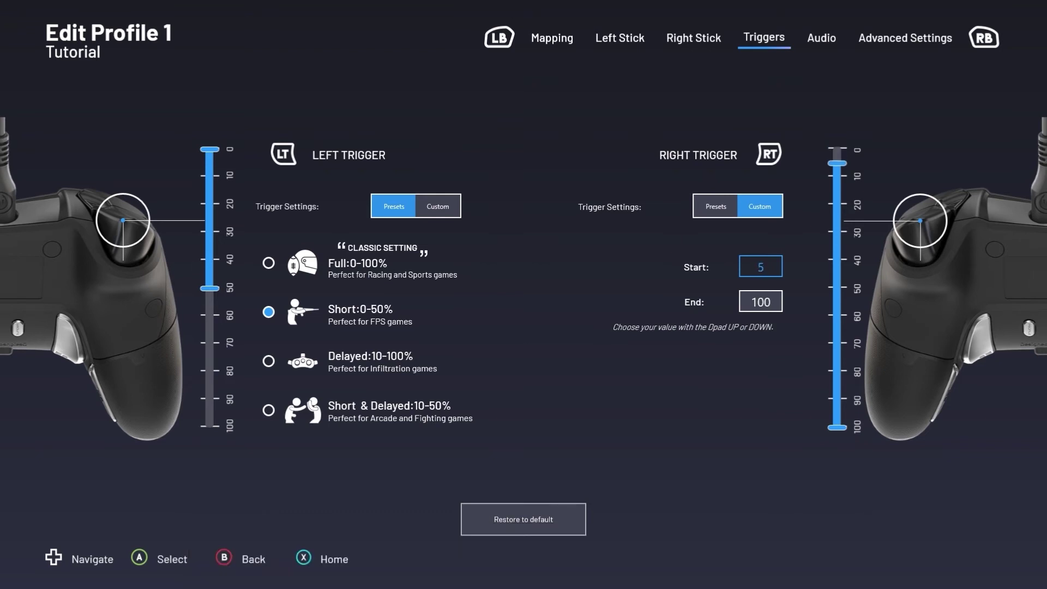
key("Up")
key("Up")
key("Up")
key("Up")
key("Up")
key("Up")
key("Up")
key("Up")
key("Up")
key("Up")
key("Up")
key("Up")
key("Up")
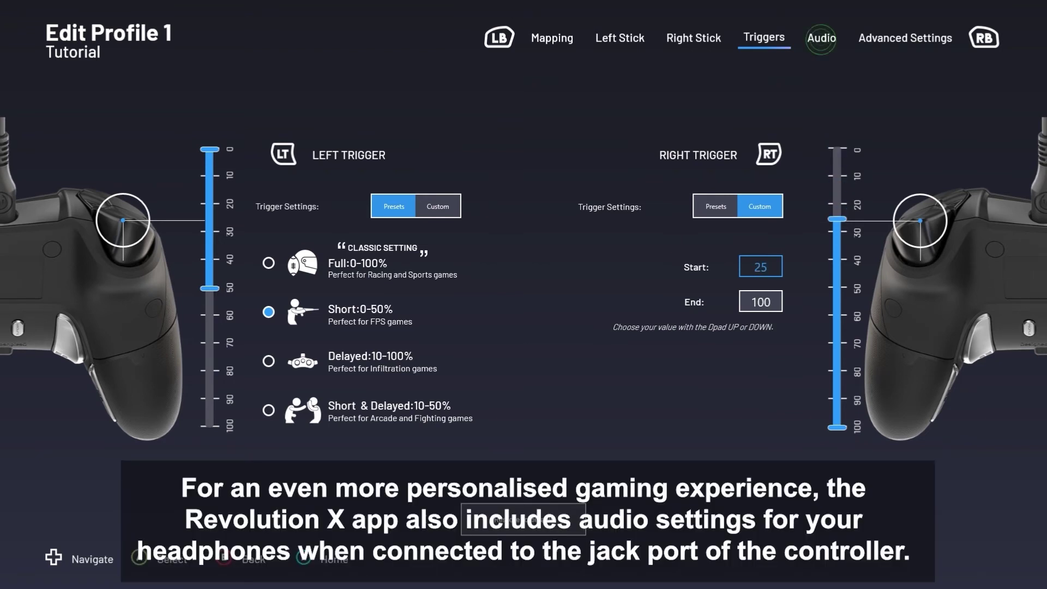
key("Down")
key("Down")
key("Down")
key("Down")
key("Down")
key("Down")
key("Down")
key("Down")
key("Down")
key("Down")
key("Down")
key("Down")
key("Down")
key("Down")
key("Down")
key("Down")
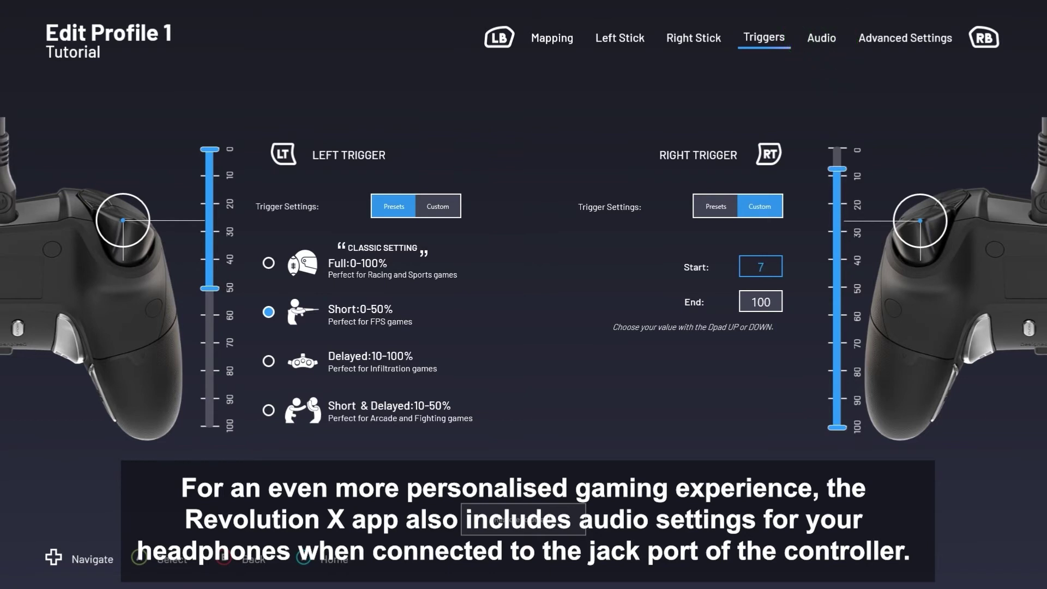
Step: Look through the profile's audio equalizer models and apply the Chat model
key("Page_Down")
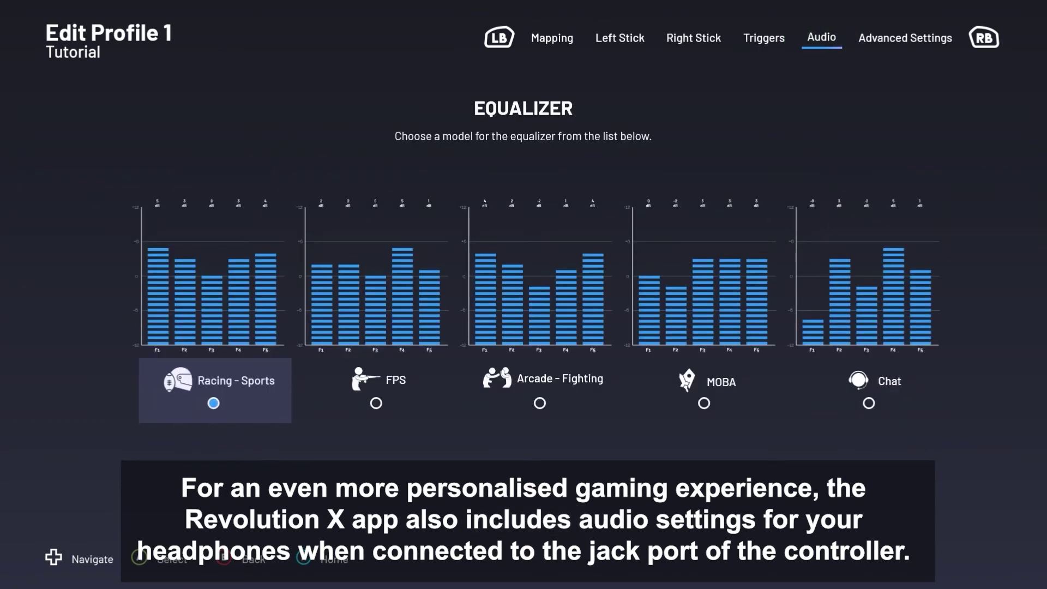
key("Right")
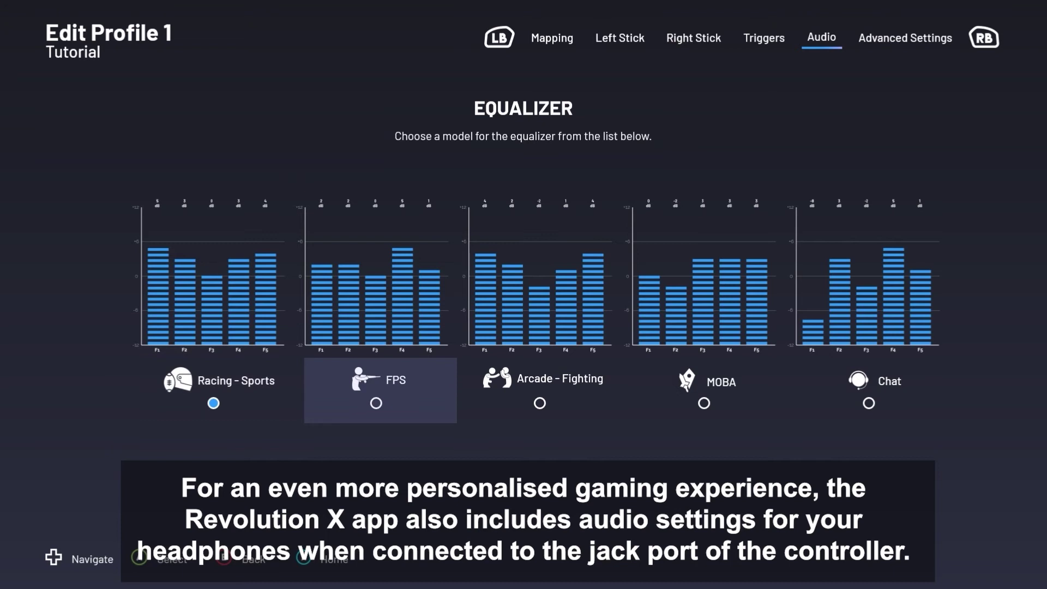
key("Right")
key("Right")
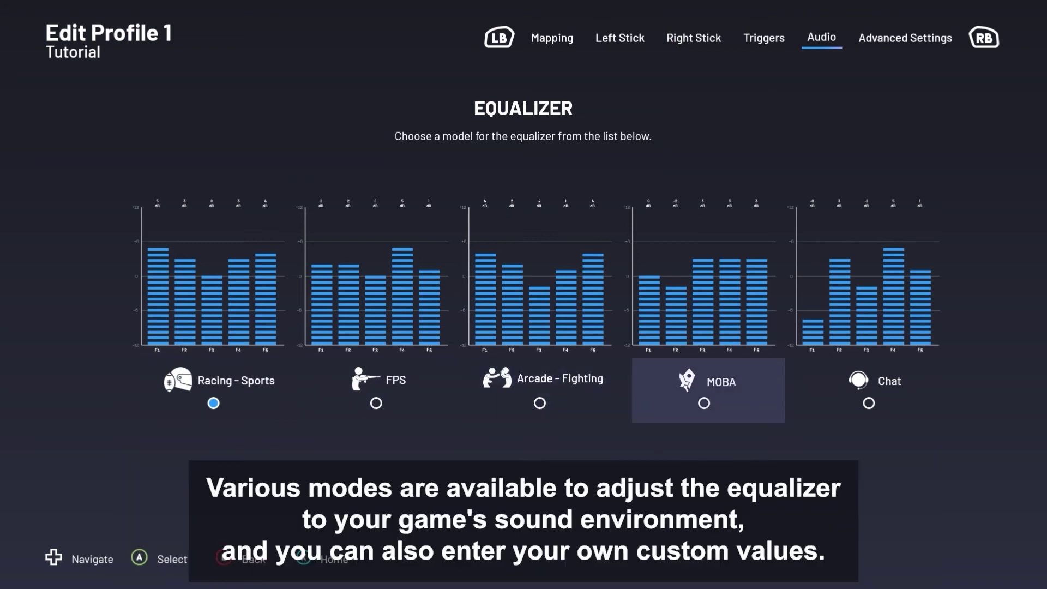
key("Right")
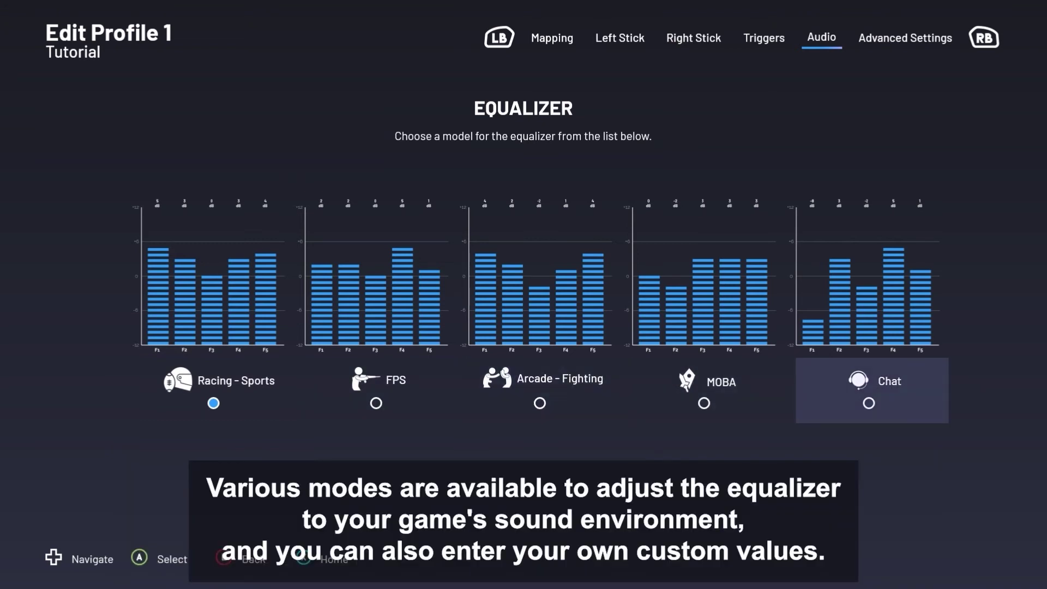
key("Return")
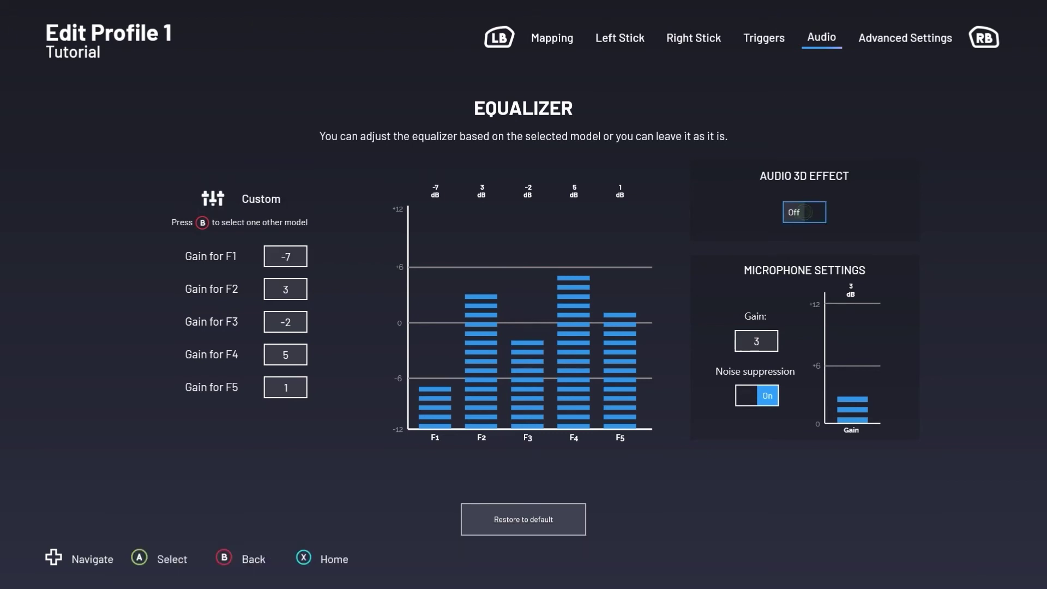
Step: Turn on the Audio 3D Effect and set the microphone gain to 5 dB
key("Return")
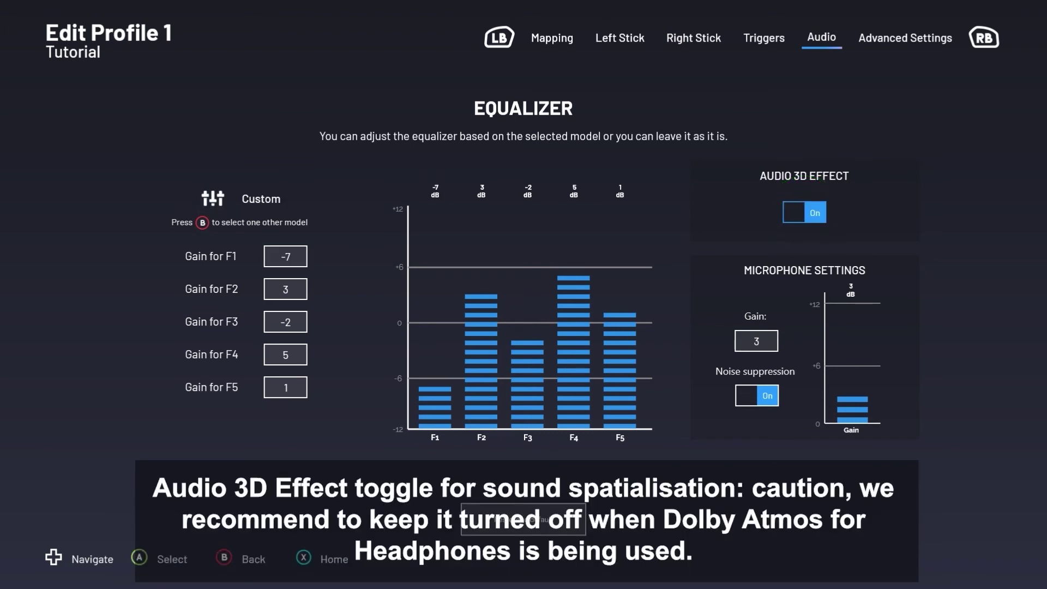
key("Down")
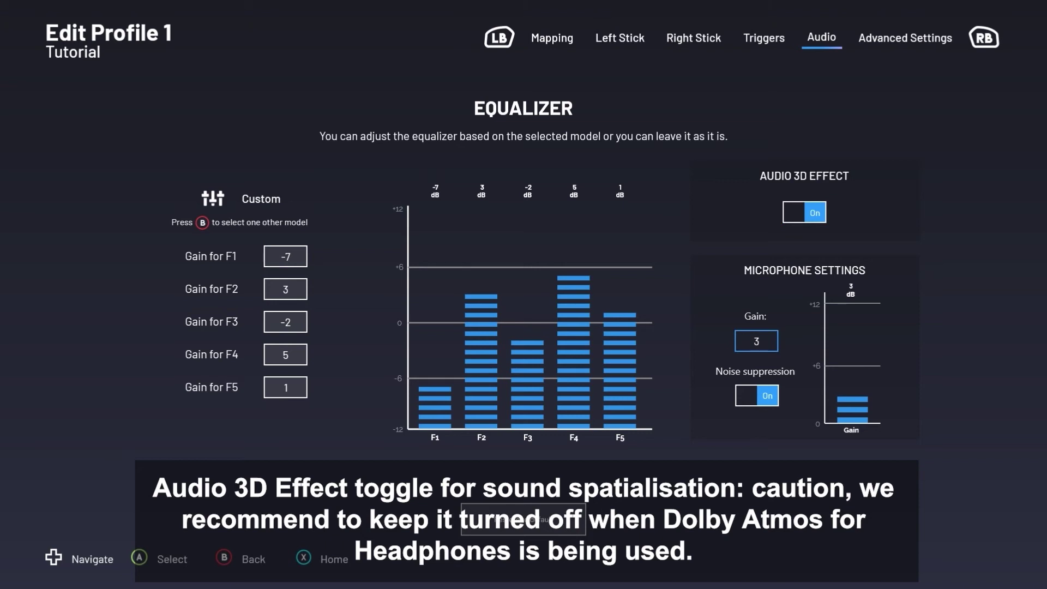
key("Return")
key("Up")
key("Up")
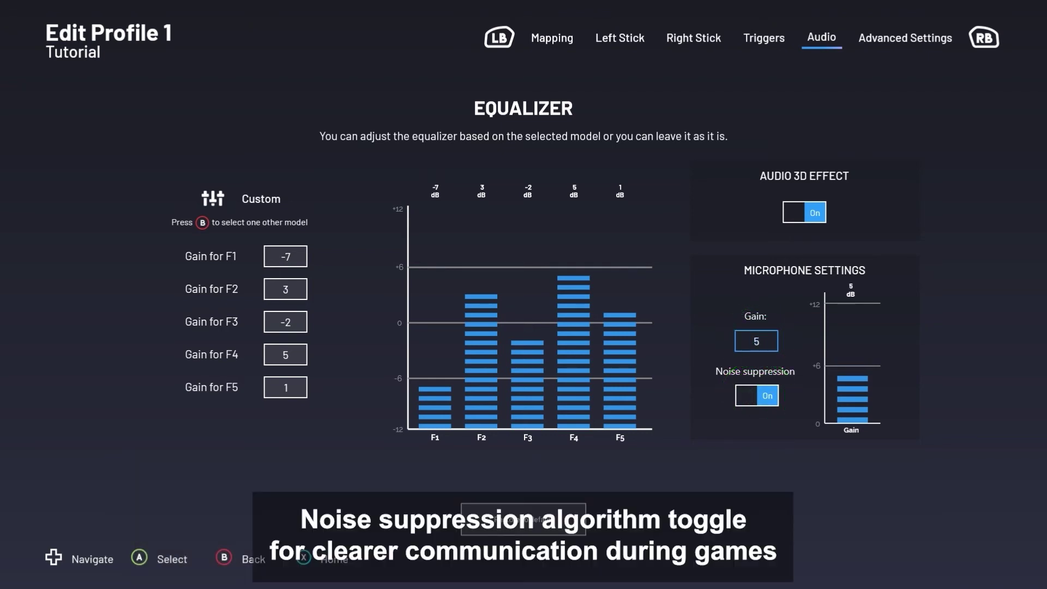
Step: Switch the microphone's noise suppression off and back on
key("Down")
key("Return")
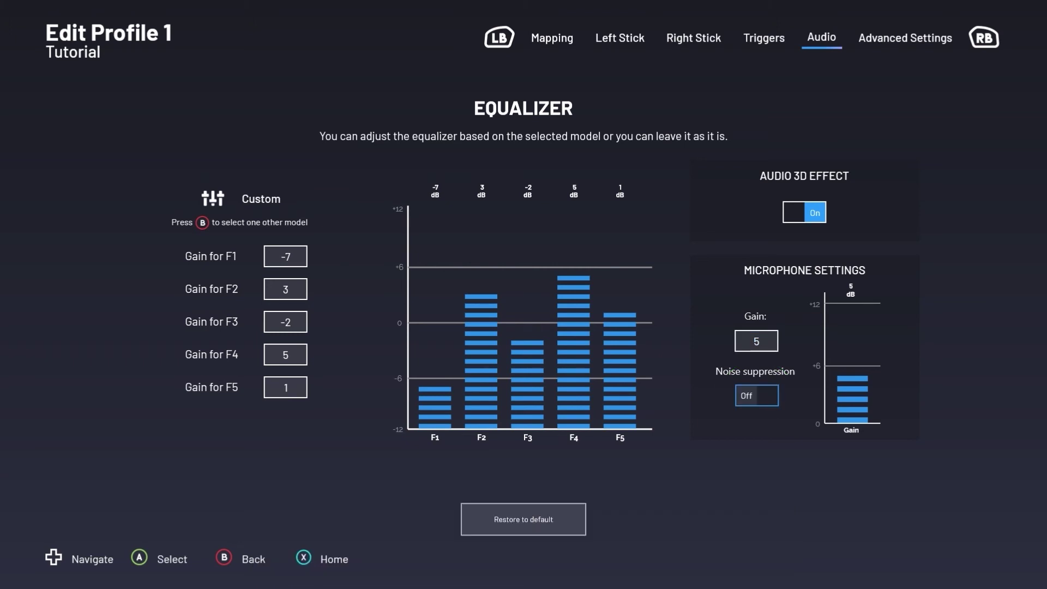
key("Return")
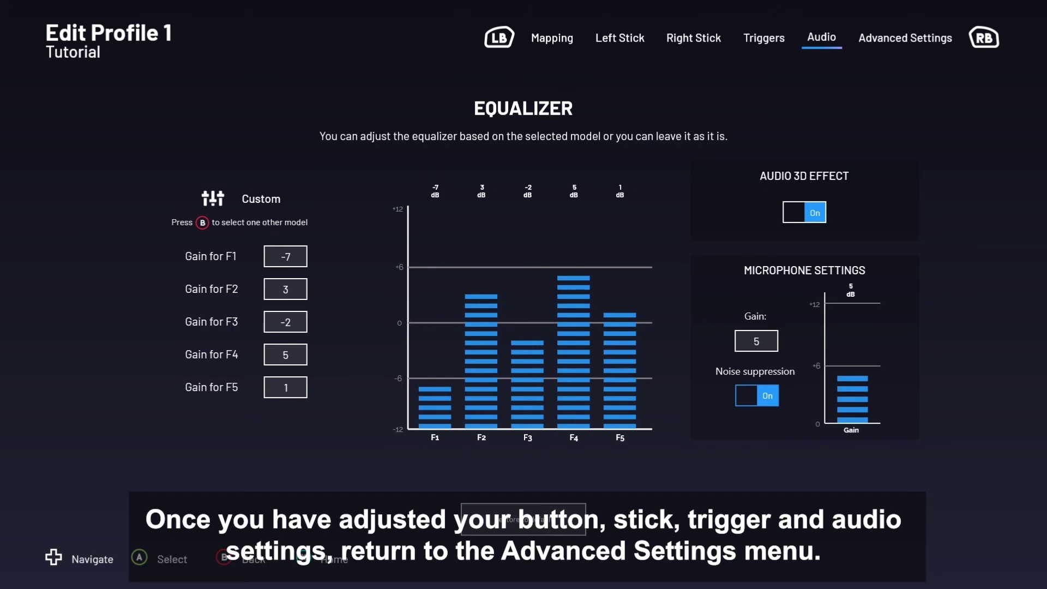
Step: Open the profile's Advanced Settings and set the left hand vibration to 66
left_click(908, 38)
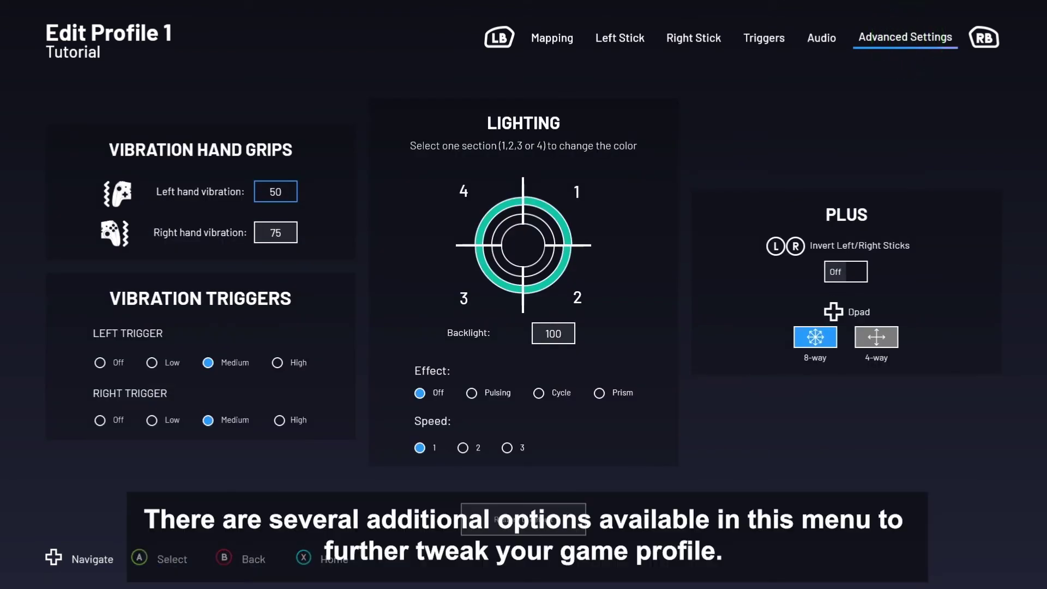
key("Up")
key("Up")
key("Up")
key("Up")
key("Up")
key("Up")
key("Up")
key("Up")
key("Right")
key("Right")
key("Right")
key("Right")
key("Right")
key("Right")
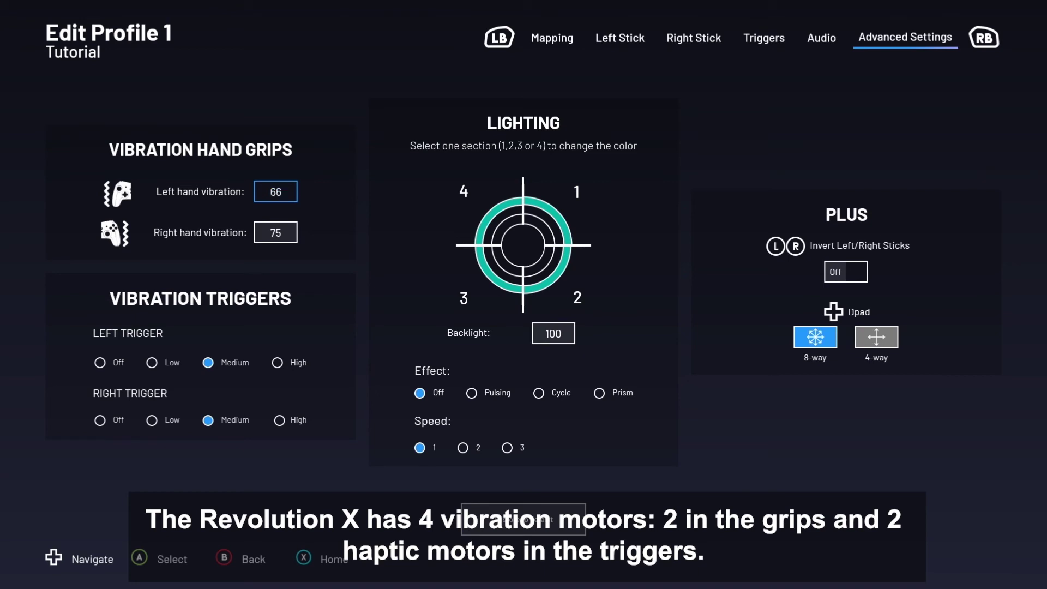
Step: Set the vibration intensity of both the left and right triggers to High
key("Down")
key("Down")
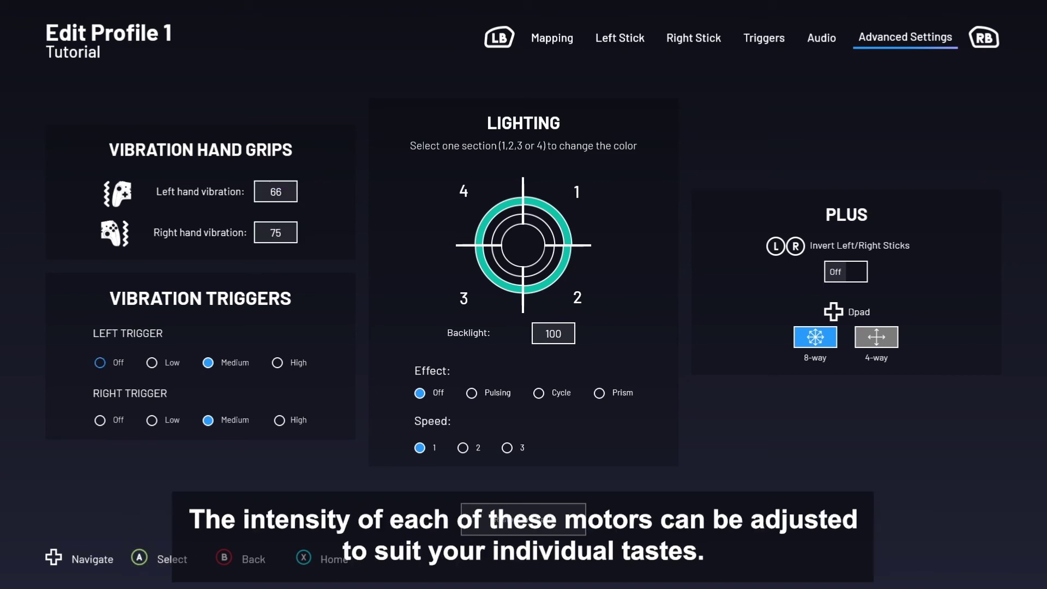
key("Right")
key("Right")
key("Right")
key("Return")
key("Down")
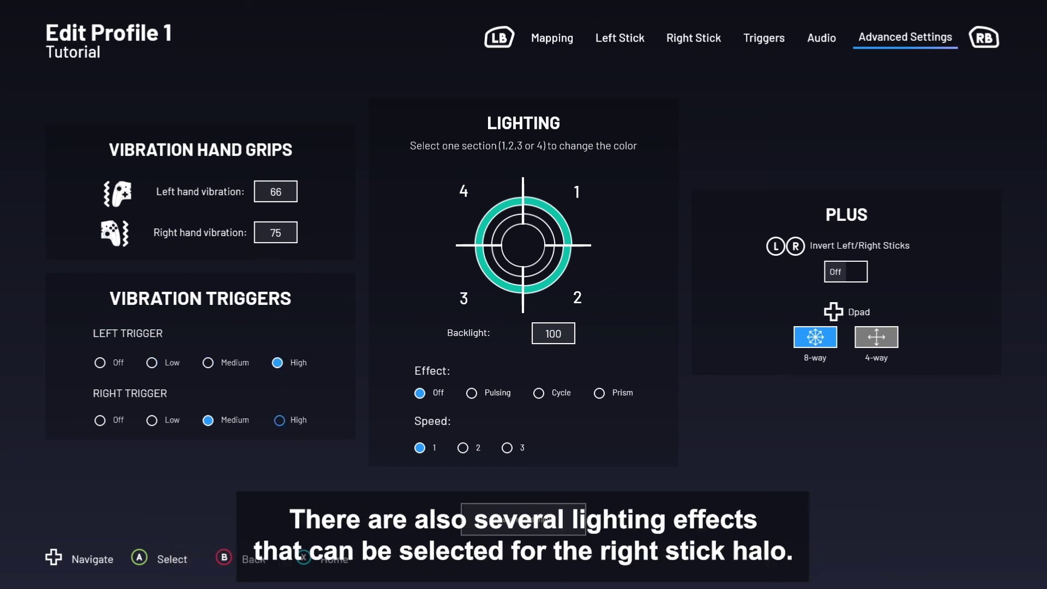
key("Return")
Step: Colour section 1 of the right stick's lighting ring golden yellow
key("Right")
key("Right")
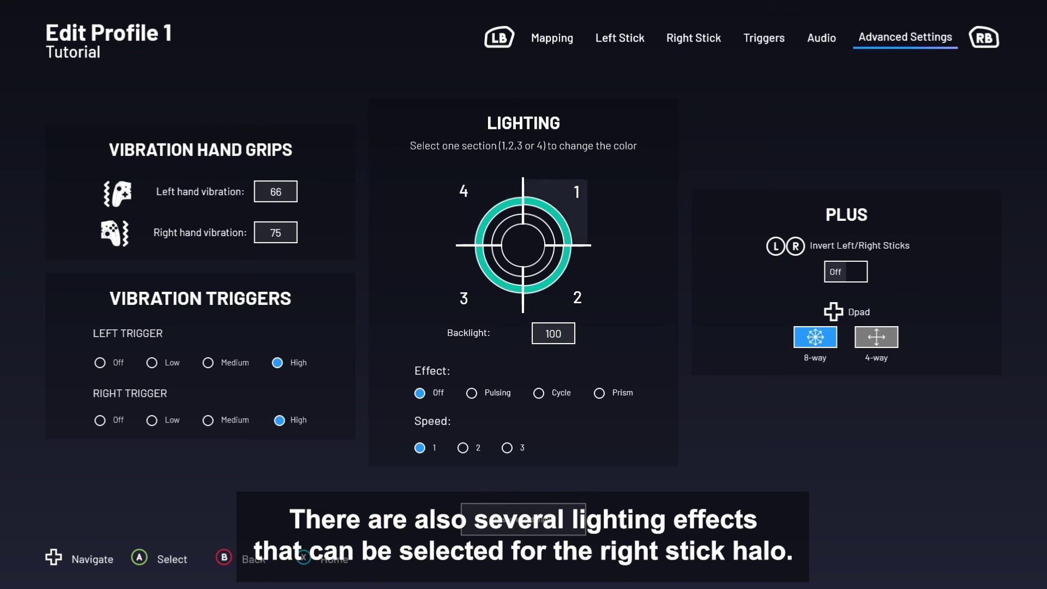
key("Return")
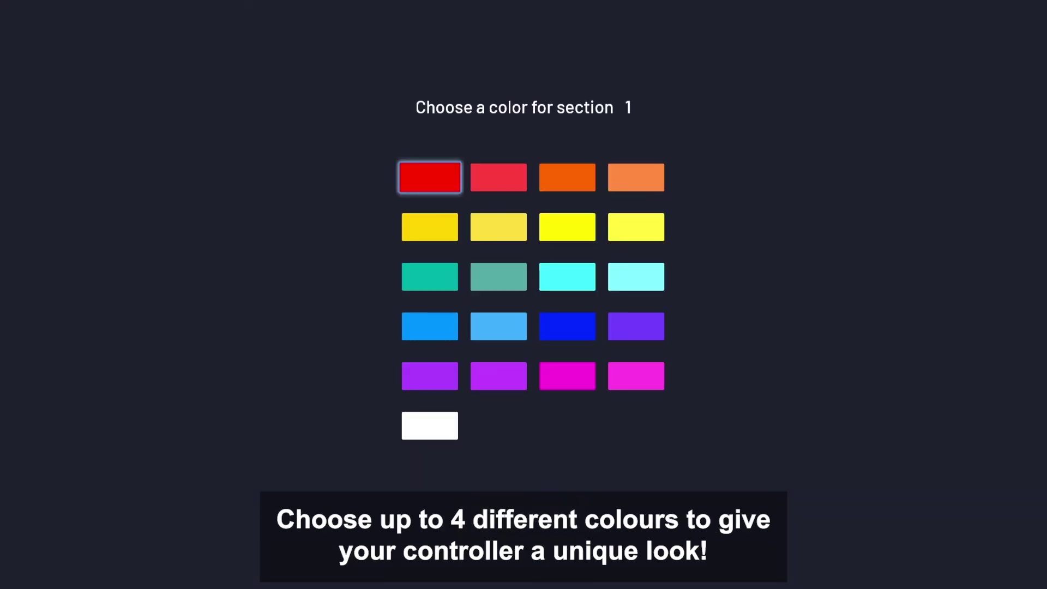
key("Down")
key("Down")
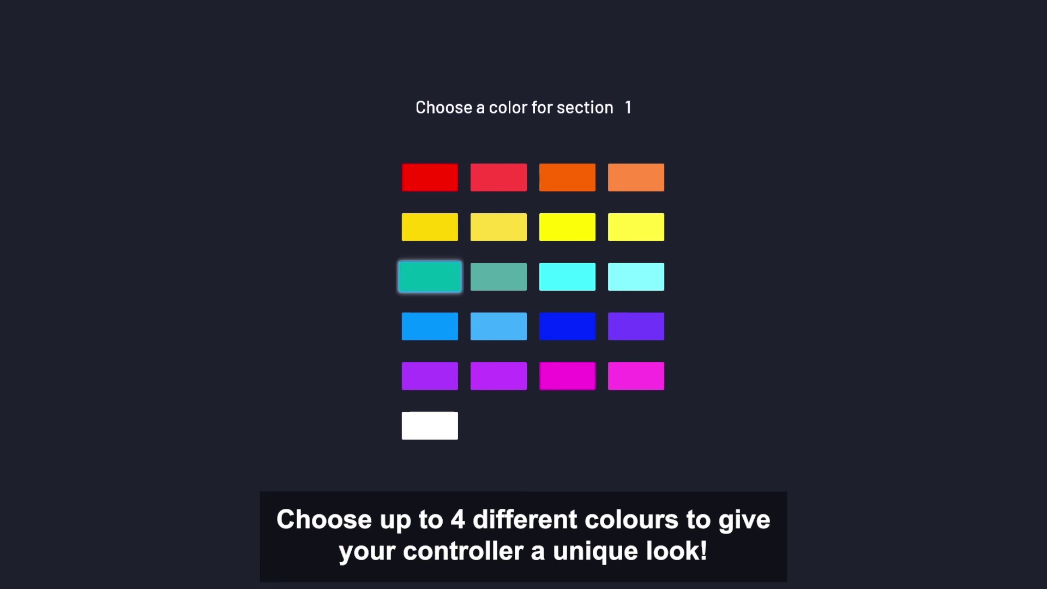
key("Up")
key("Right")
key("Left")
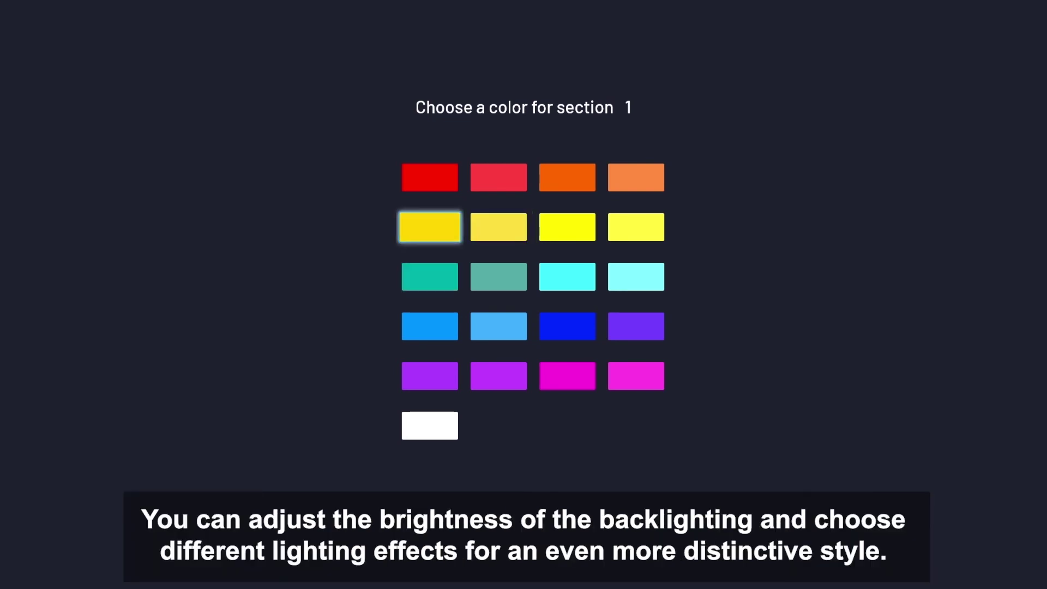
key("Return")
Step: Lower the lighting's Backlight brightness and bring it back up to 100
key("Left")
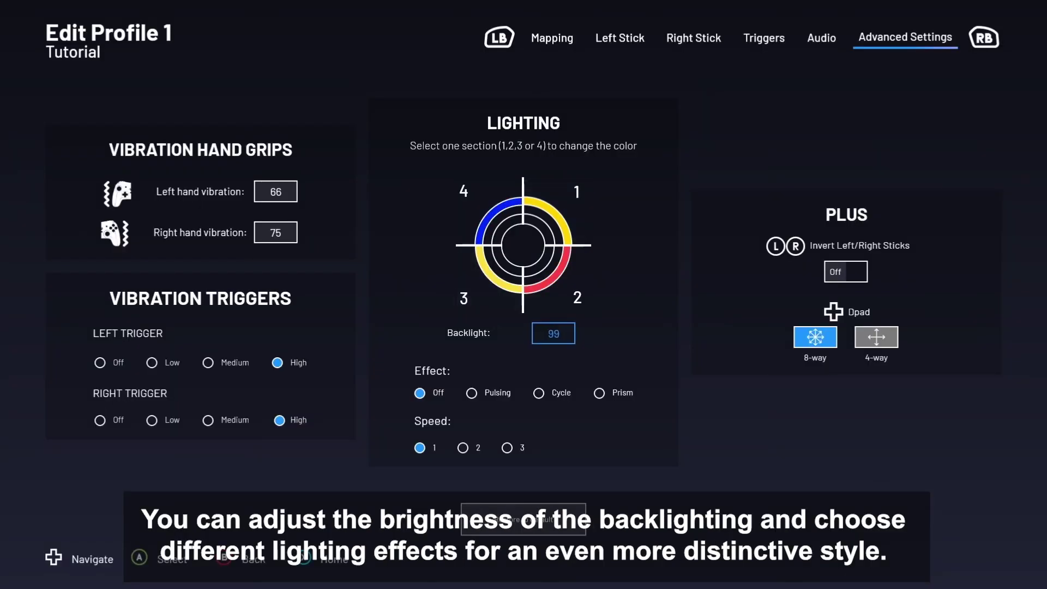
key("Left")
key("Left")
key("Left")
key("Left")
key("Left")
key("Left")
key("Left")
key("Left")
key("Left")
key("Left")
key("Left")
key("Left")
key("Left")
key("Left")
key("Left")
key("Left")
key("Left")
key("Left")
key("Left")
key("Left")
key("Left")
key("Left")
key("Left")
key("Left")
key("Left")
key("Left")
key("Left")
key("Left")
key("Left")
key("Left")
key("Left")
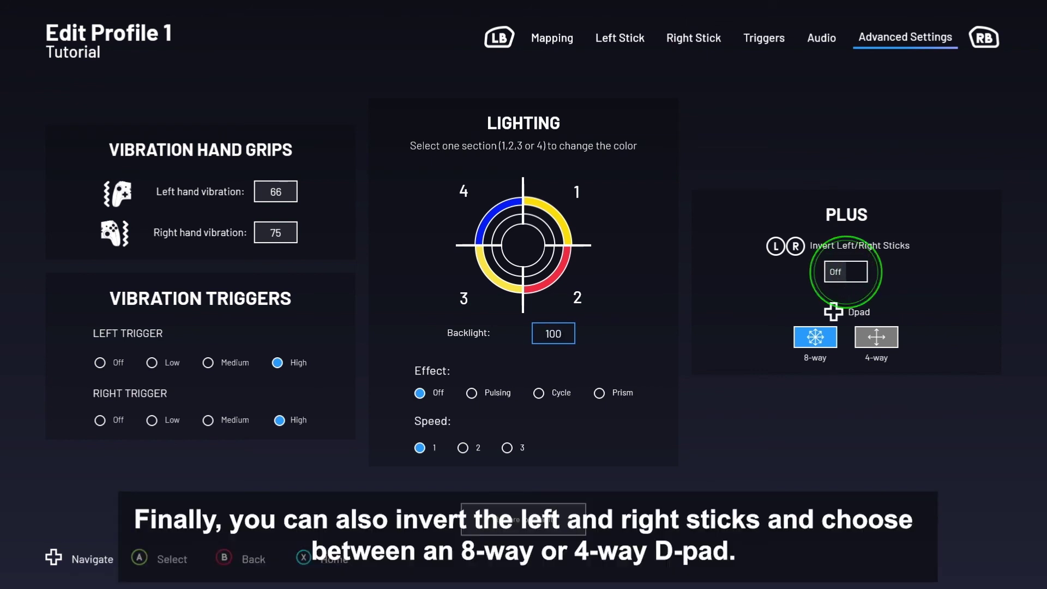
Step: Set the lighting effect to Prism at speed 2, and try the 4-way D-pad before returning it to 8-way
key("Right")
key("Return")
key("Return")
key("Down")
key("Right")
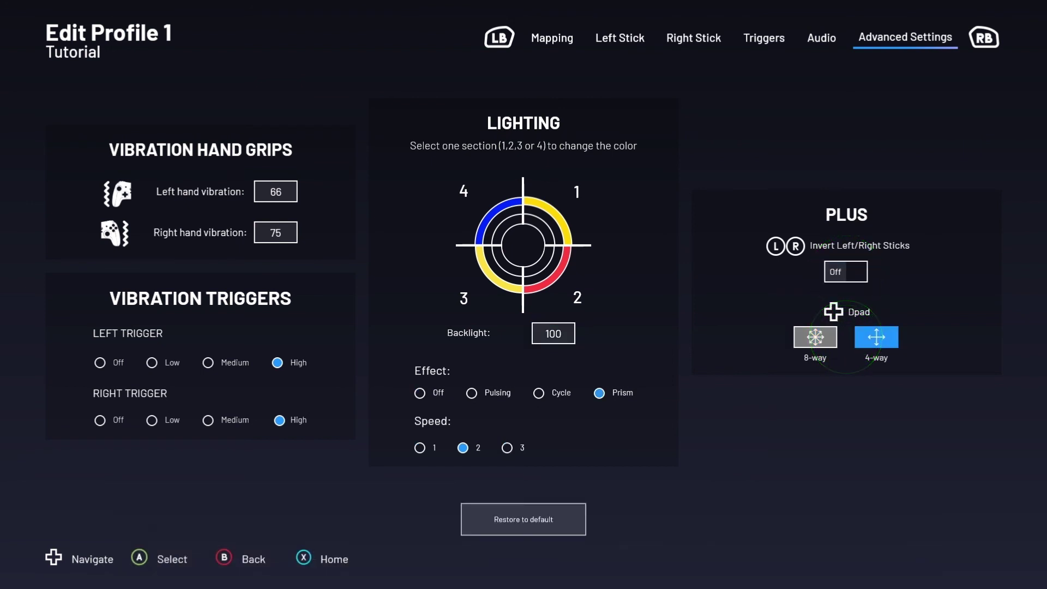
key("Return")
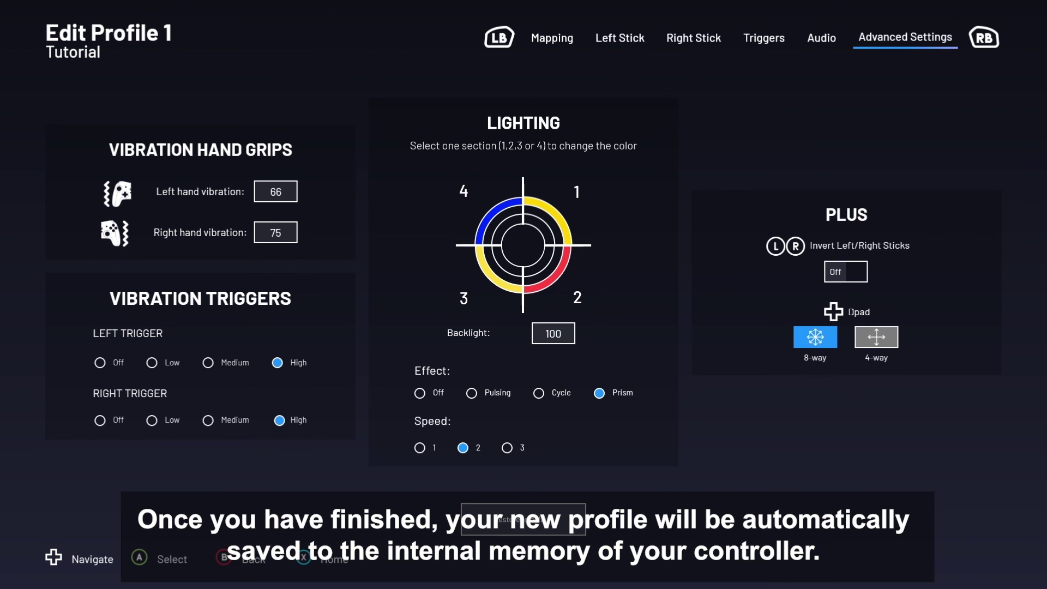